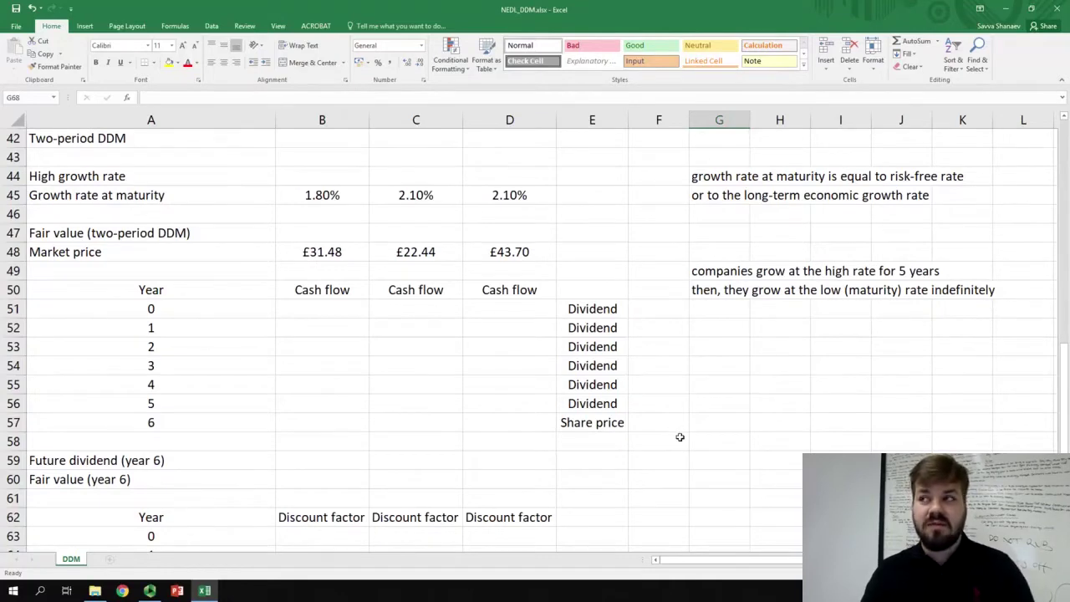
Review Intel's 3-year dividend growth rate, sustainable growth rate and required rate of return in column D
{"action": "scroll", "coordinate": [677, 440], "scroll_direction": "up", "scroll_amount": 1}
{"action": "scroll", "coordinate": [668, 426], "scroll_direction": "up", "scroll_amount": 13}
{"action": "left_click", "coordinate": [508, 138]}
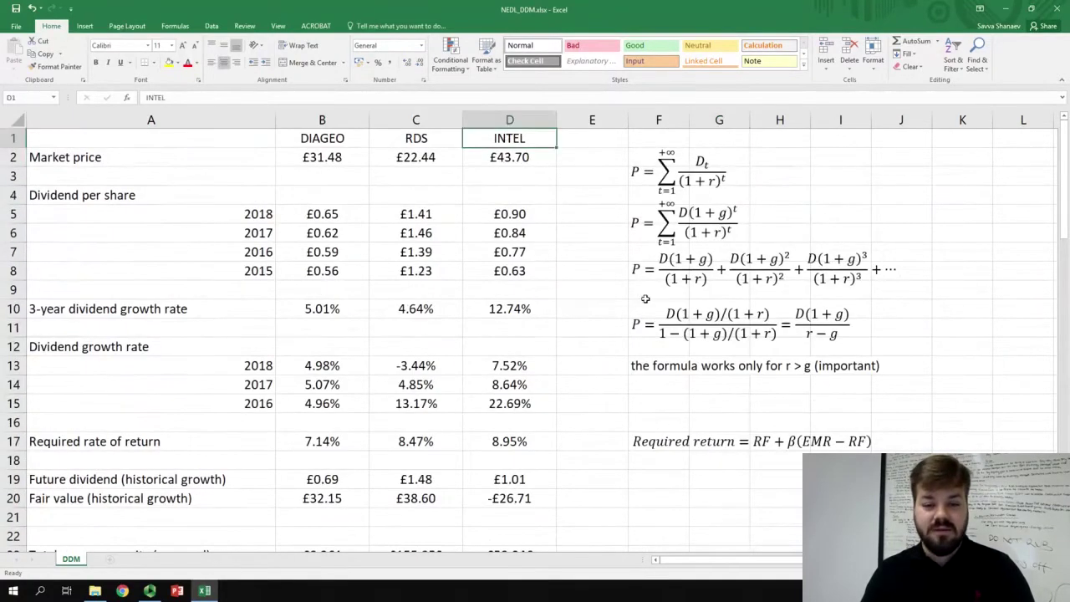
{"action": "left_click", "coordinate": [522, 308]}
{"action": "scroll", "coordinate": [595, 372], "scroll_direction": "down", "scroll_amount": 5}
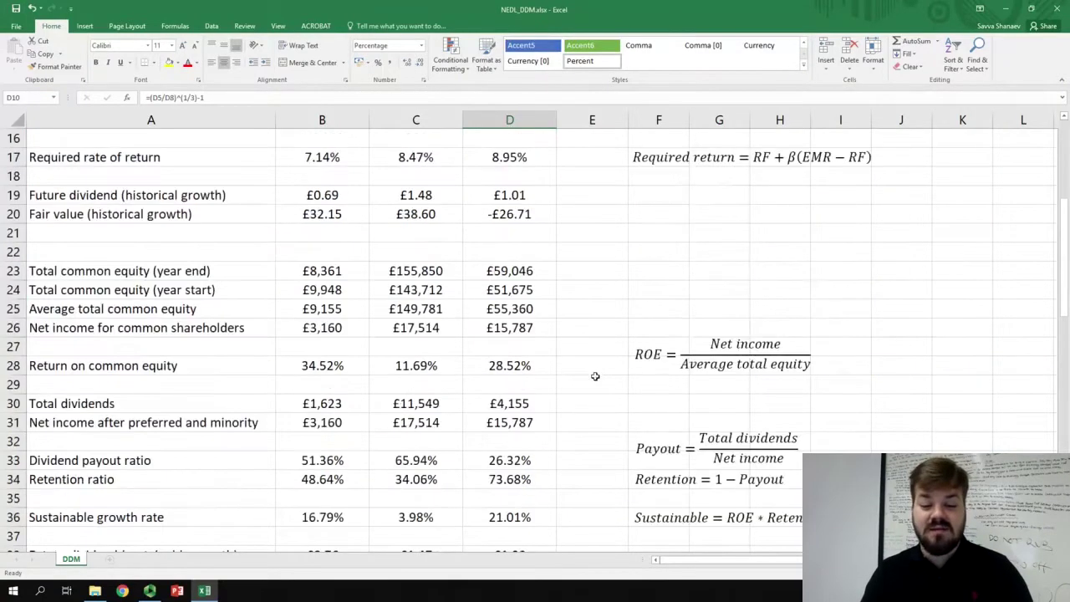
{"action": "left_click", "coordinate": [527, 515]}
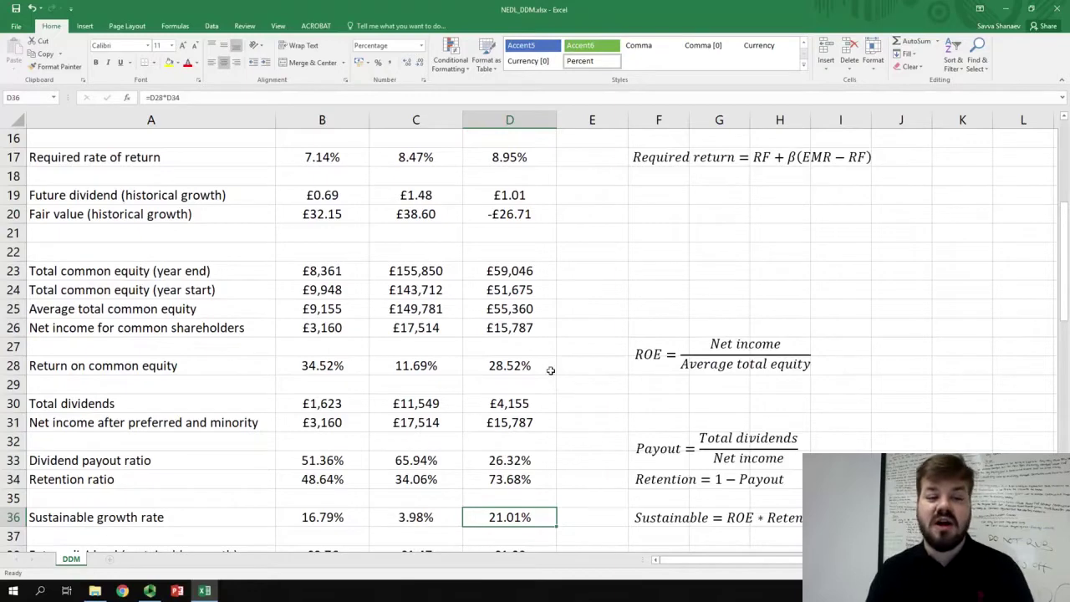
{"action": "left_click", "coordinate": [510, 161]}
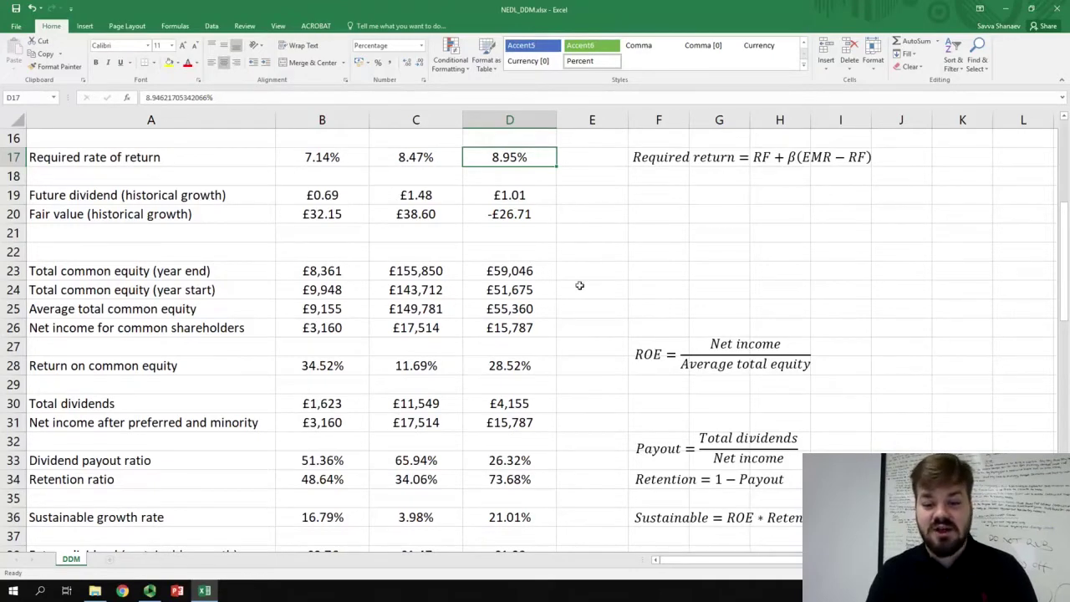
Examine the two-period DDM section and the growth rate at maturity for each of the three companies
{"action": "scroll", "coordinate": [580, 286], "scroll_direction": "down", "scroll_amount": 8}
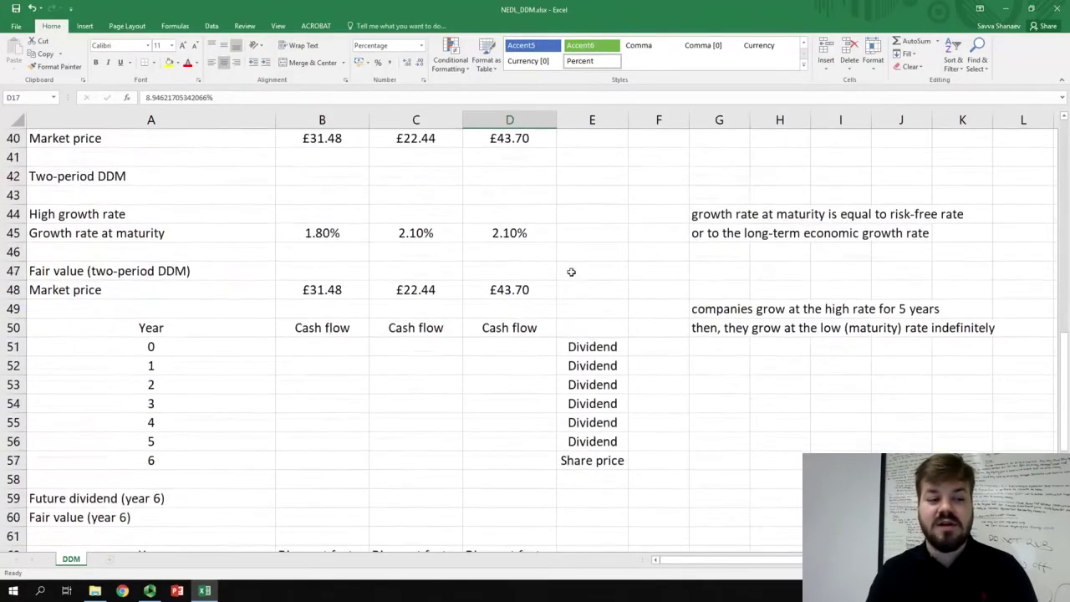
{"action": "left_click", "coordinate": [349, 194]}
{"action": "left_click", "coordinate": [338, 177]}
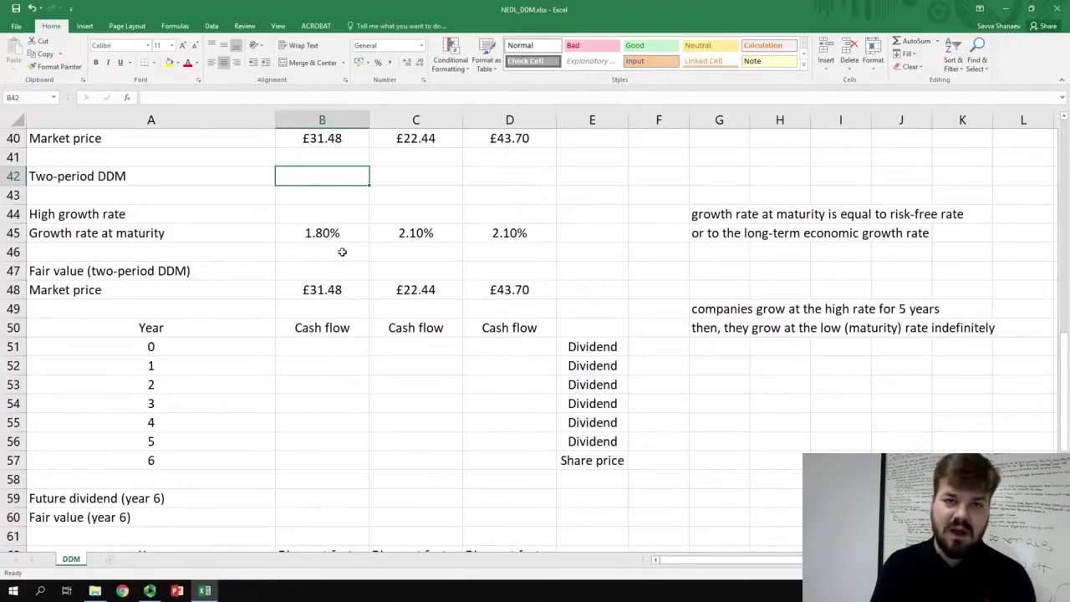
{"action": "left_click", "coordinate": [337, 234]}
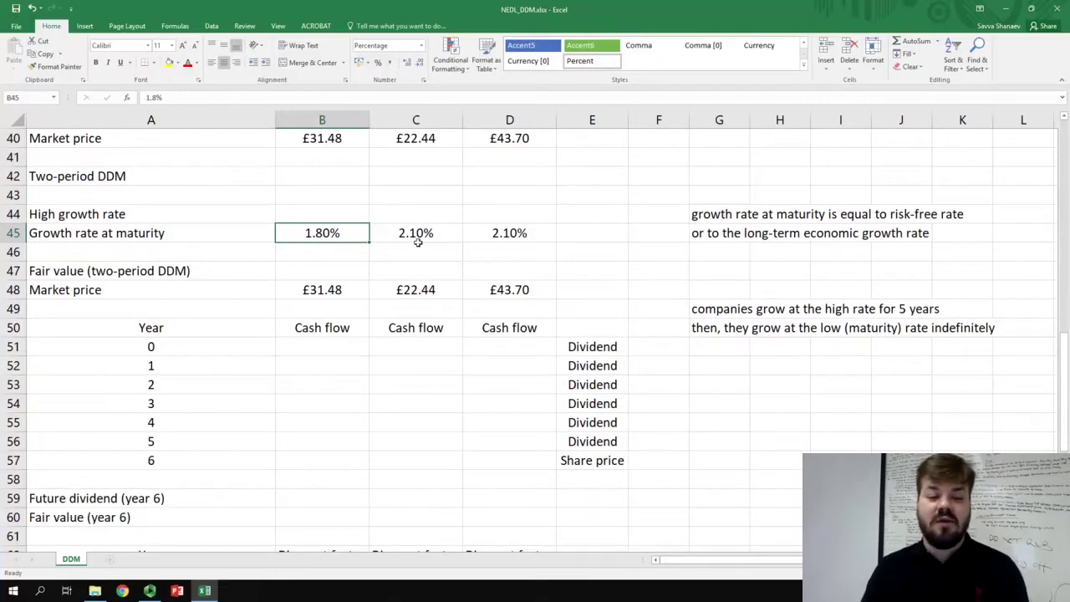
{"action": "left_click", "coordinate": [512, 233]}
{"action": "left_click", "coordinate": [397, 237]}
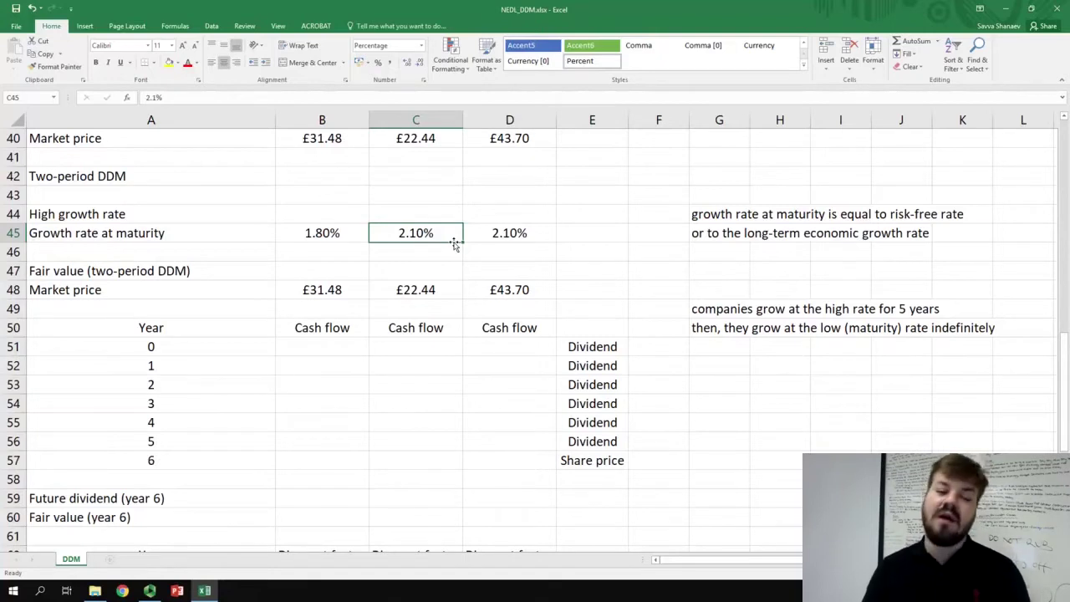
Link the high growth rate in B44 to the sustainable growth rate with =B36 and fill it across to D44
{"action": "left_click", "coordinate": [326, 216]}
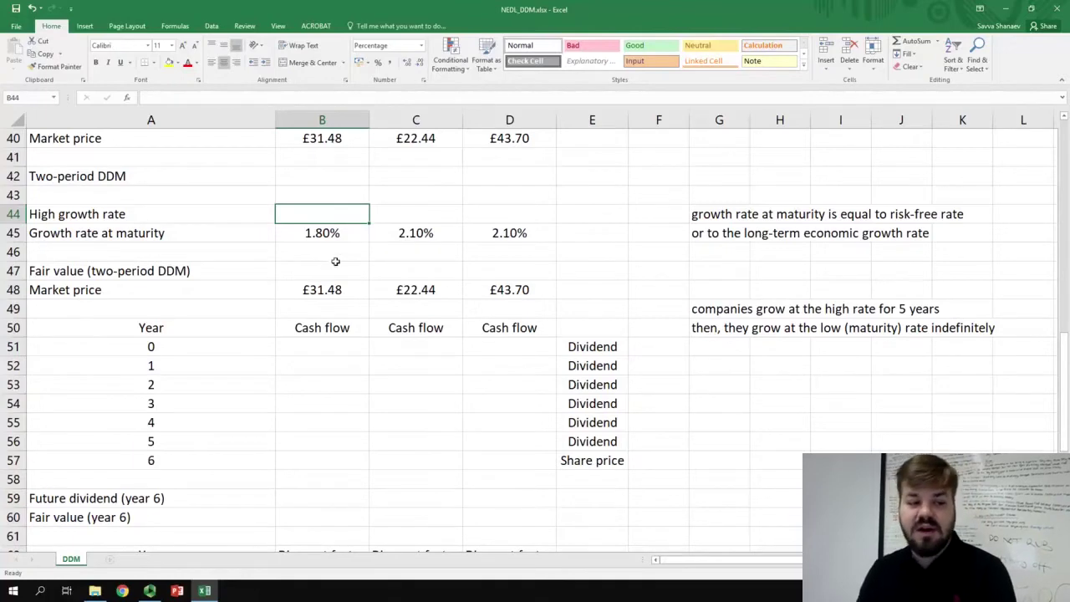
{"action": "type", "text": "="}
{"action": "scroll", "coordinate": [330, 276], "scroll_direction": "up", "scroll_amount": 4}
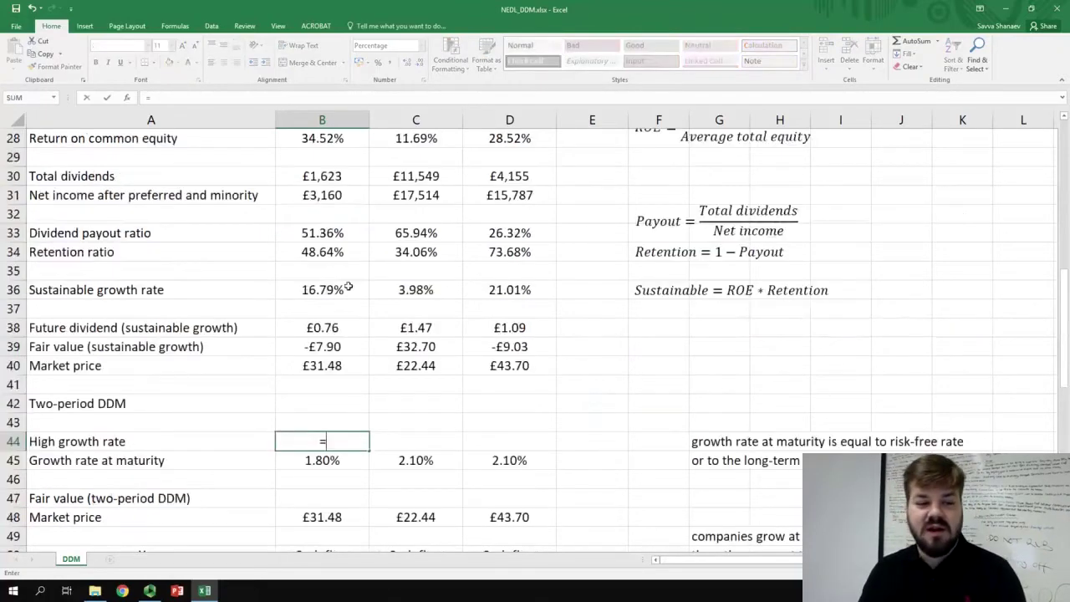
{"action": "left_click", "coordinate": [330, 284]}
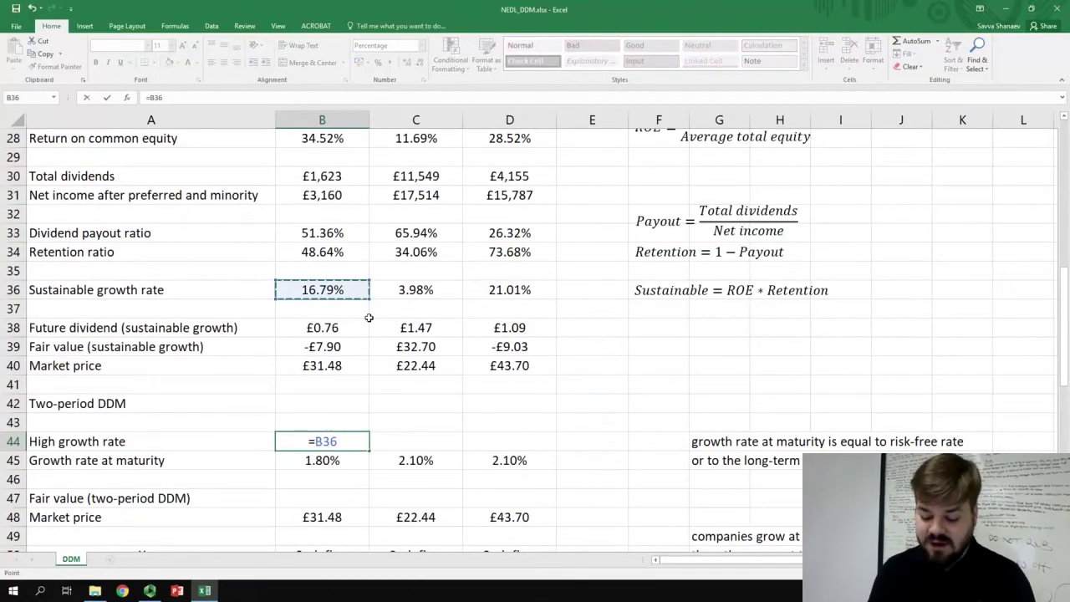
{"action": "key", "text": "Return"}
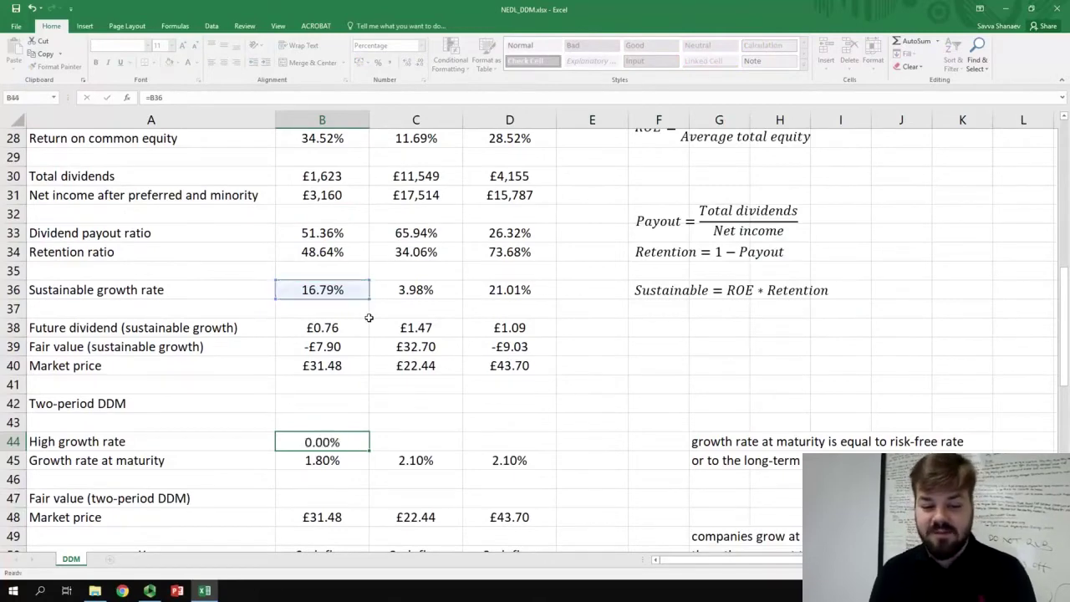
{"action": "left_click", "coordinate": [351, 441]}
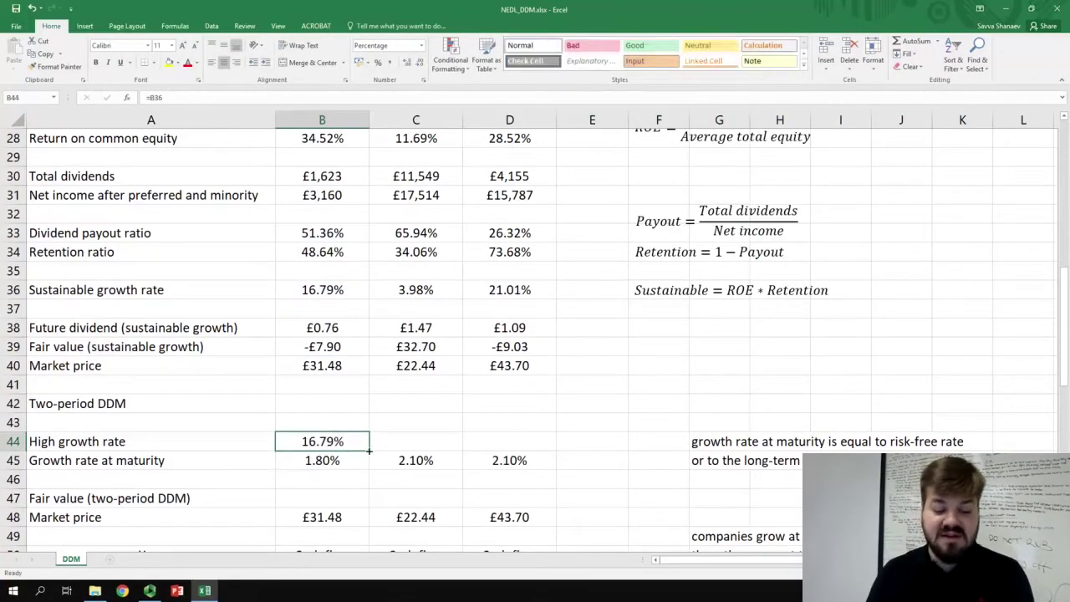
{"action": "left_click_drag", "start_coordinate": [369, 450], "coordinate": [498, 446]}
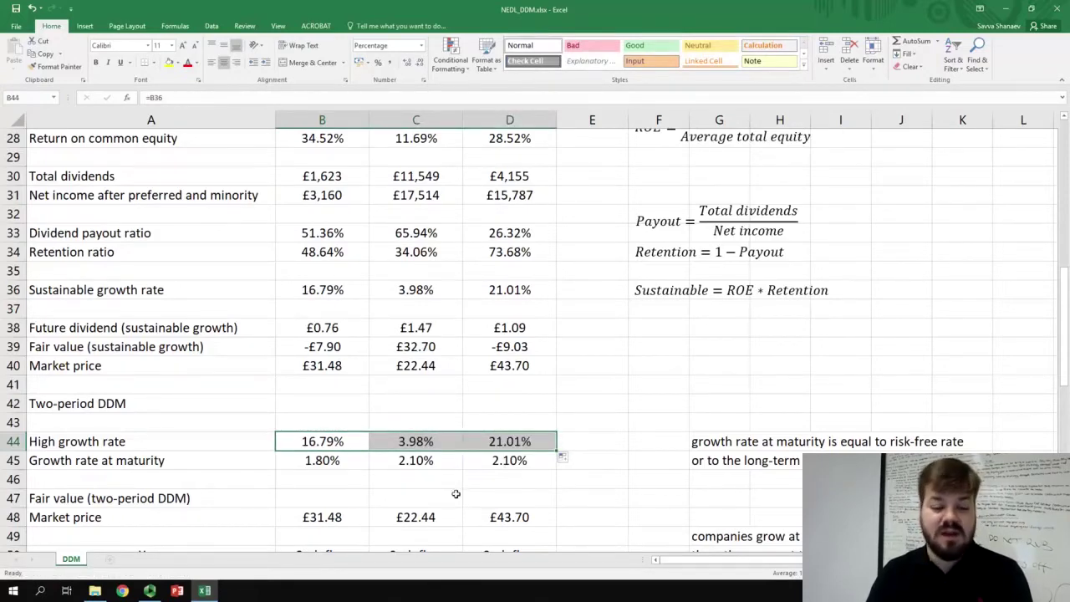
Set the year 0 cash flow in B51 to the 2018 dividend per share with =B5 and fill it across to D51
{"action": "scroll", "coordinate": [418, 451], "scroll_direction": "down", "scroll_amount": 3}
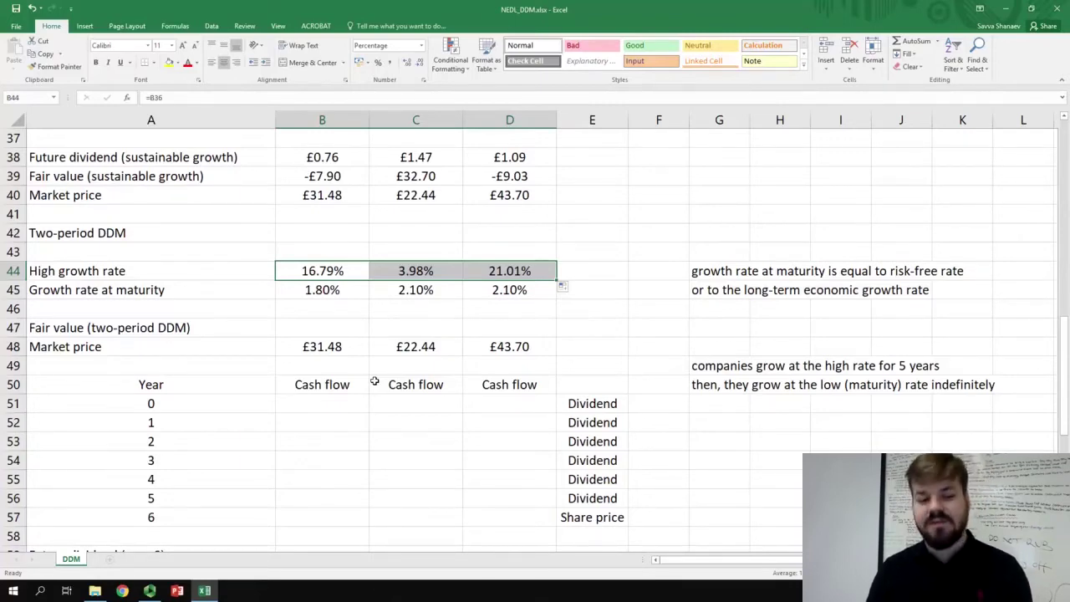
{"action": "left_click", "coordinate": [333, 402]}
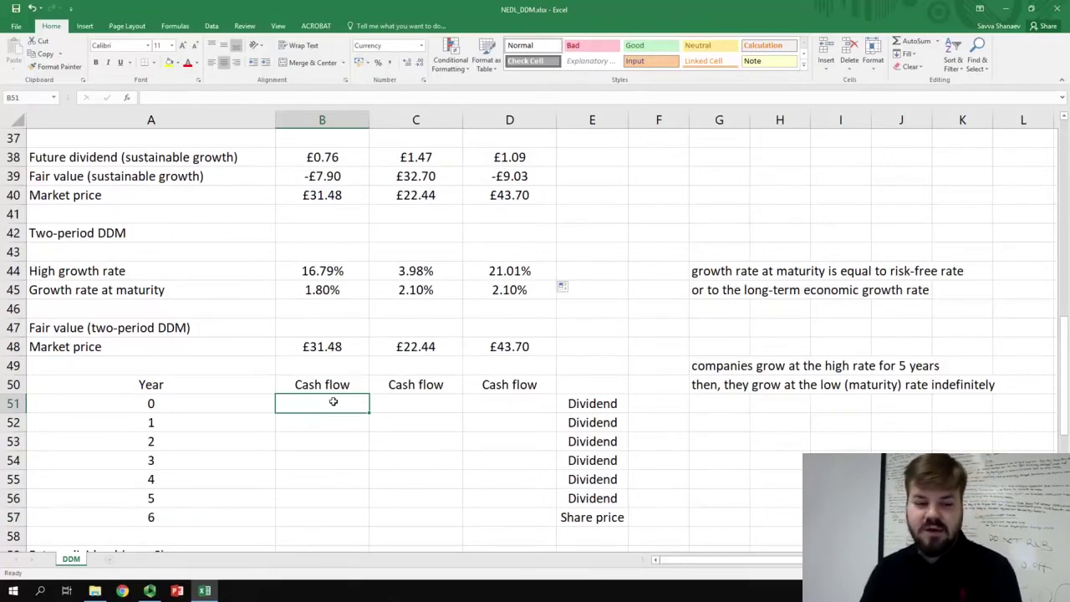
{"action": "type", "text": "="}
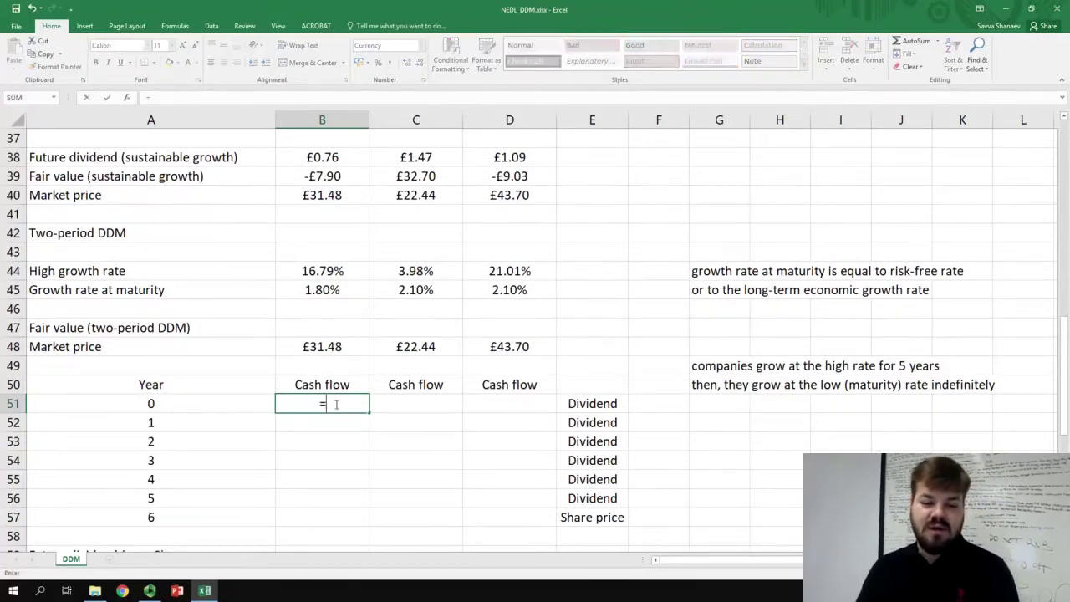
{"action": "scroll", "coordinate": [332, 392], "scroll_direction": "up", "scroll_amount": 12}
{"action": "left_click", "coordinate": [330, 210]}
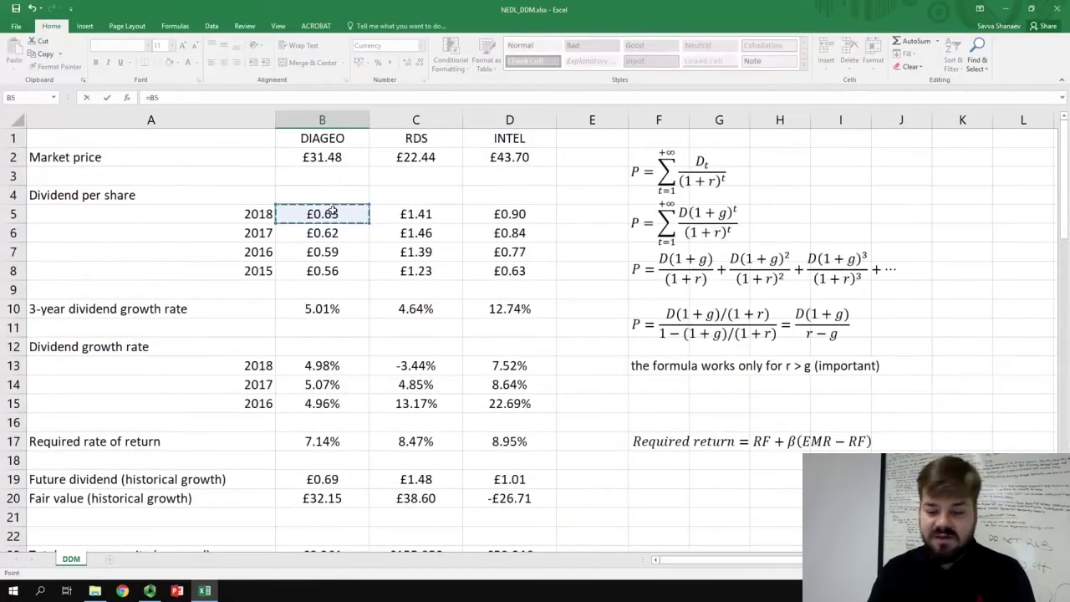
{"action": "scroll", "coordinate": [330, 250], "scroll_direction": "down", "scroll_amount": 13}
{"action": "key", "text": "Return"}
{"action": "left_click", "coordinate": [348, 332]}
{"action": "left_click", "coordinate": [359, 349]}
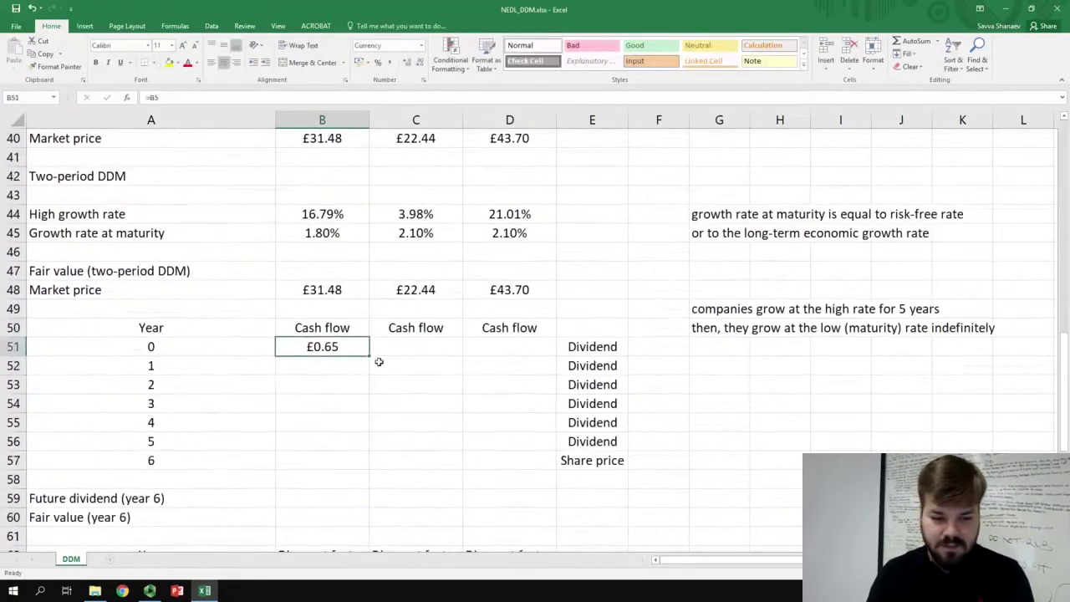
{"action": "left_click_drag", "start_coordinate": [369, 356], "coordinate": [539, 358]}
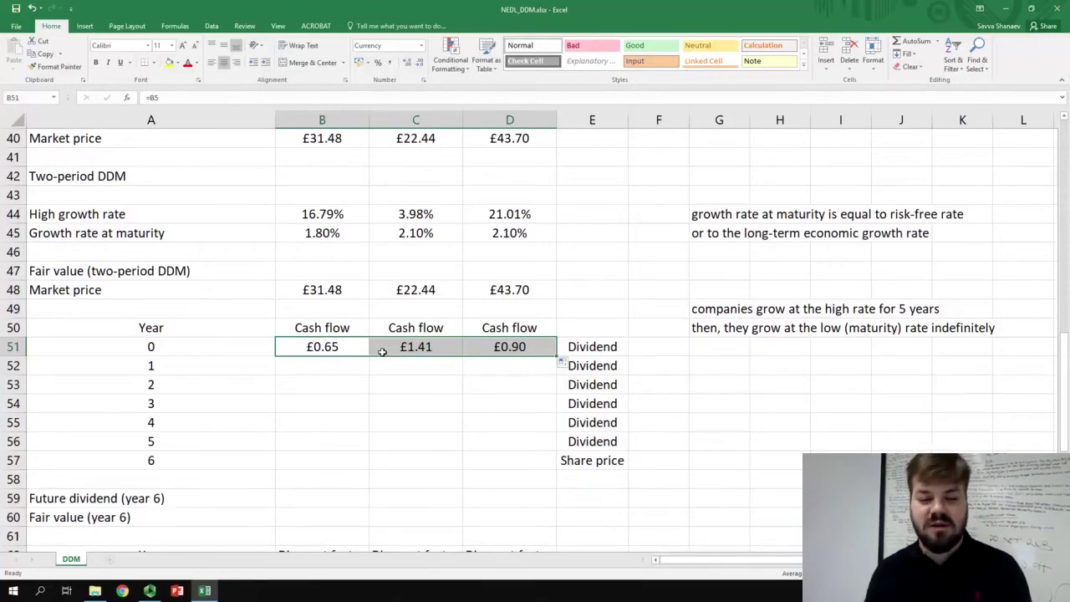
Calculate the year 1 cash flow in B52 with =B51*(1+B$44) and fill the formula through year 5 for all three companies, to D56
{"action": "left_click", "coordinate": [320, 370]}
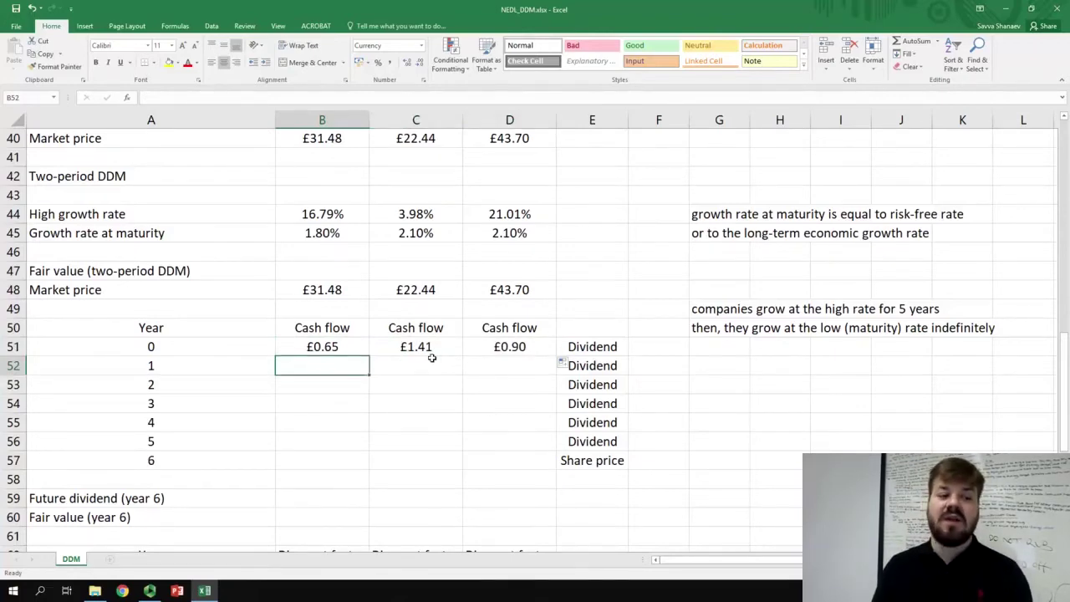
{"action": "type", "text": "="}
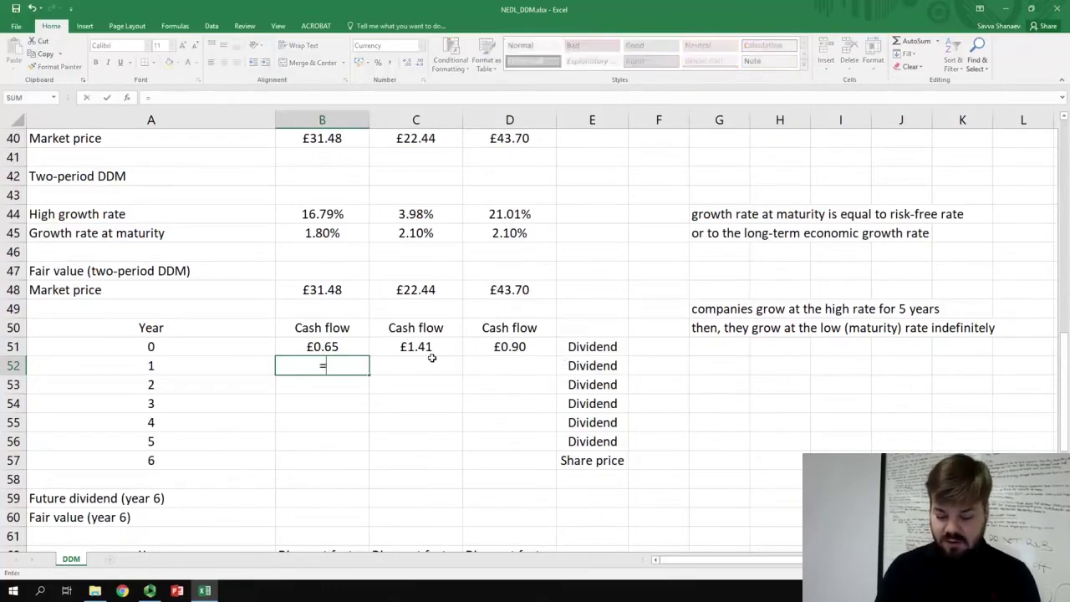
{"action": "left_click", "coordinate": [345, 342]}
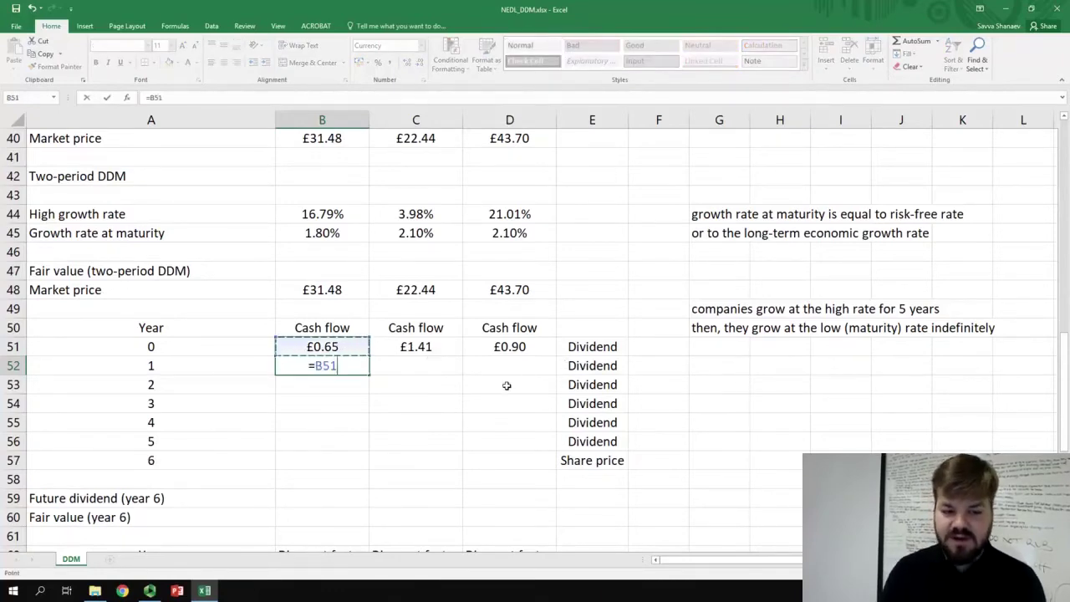
{"action": "type", "text": "*(1+"}
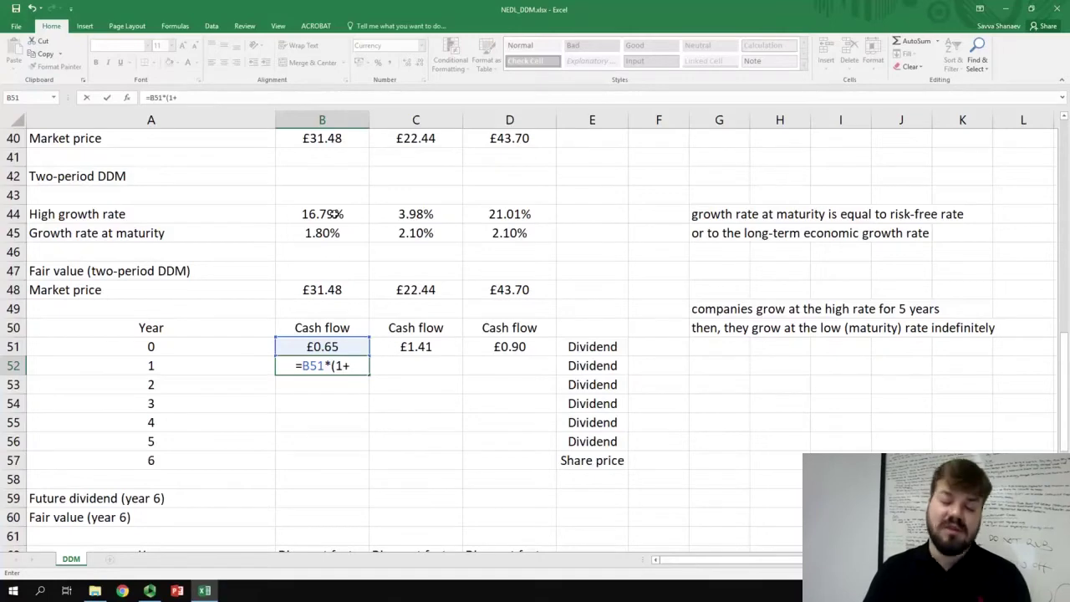
{"action": "left_click", "coordinate": [332, 214]}
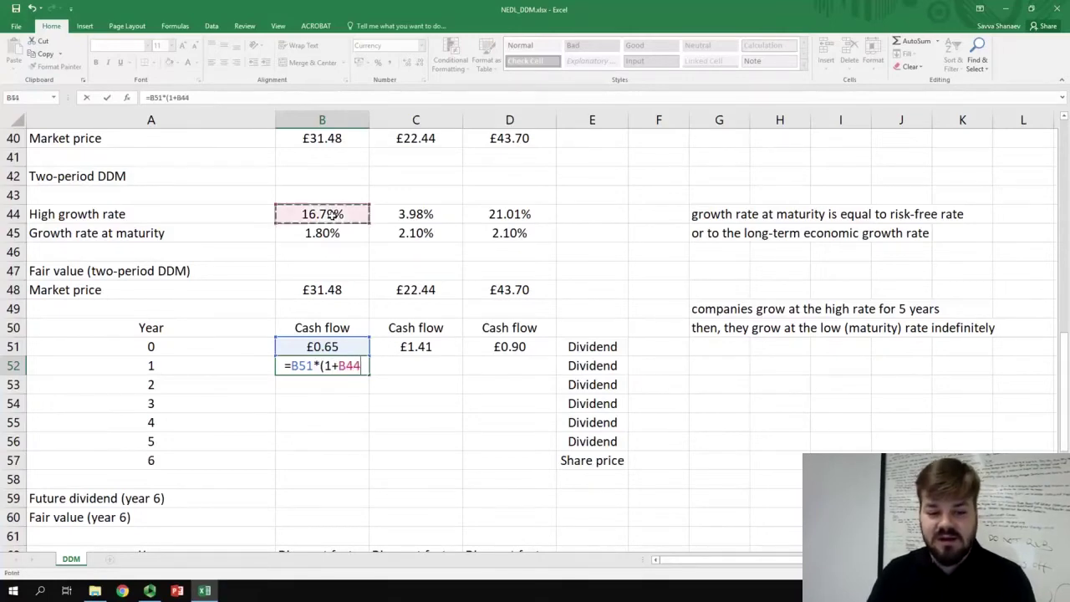
{"action": "left_click", "coordinate": [337, 365]}
{"action": "type", "text": "$44"}
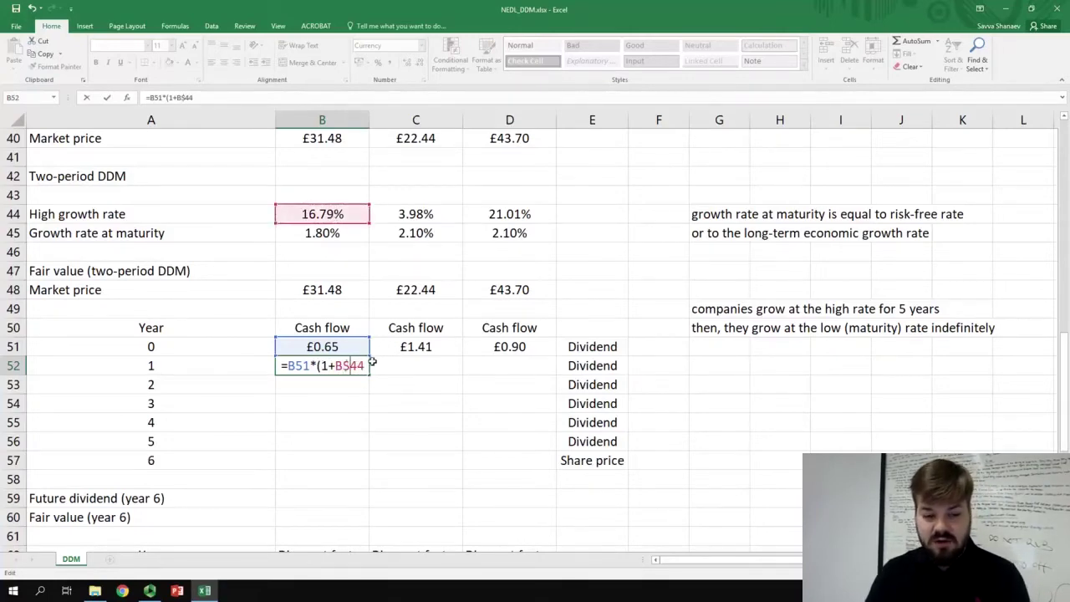
{"action": "type", "text": ")"}
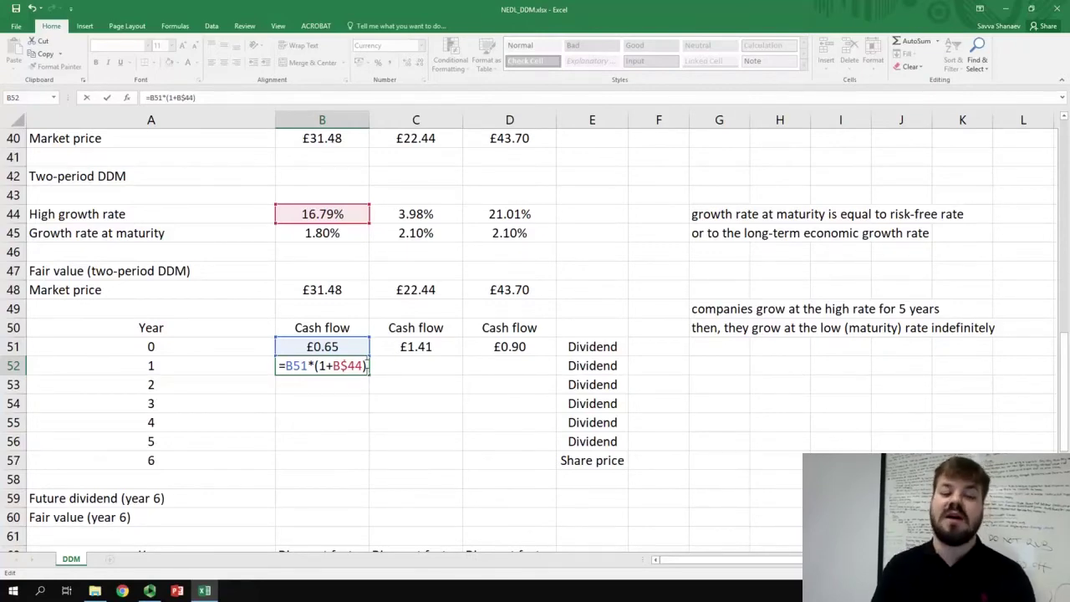
{"action": "key", "text": "Return"}
{"action": "left_click", "coordinate": [366, 369]}
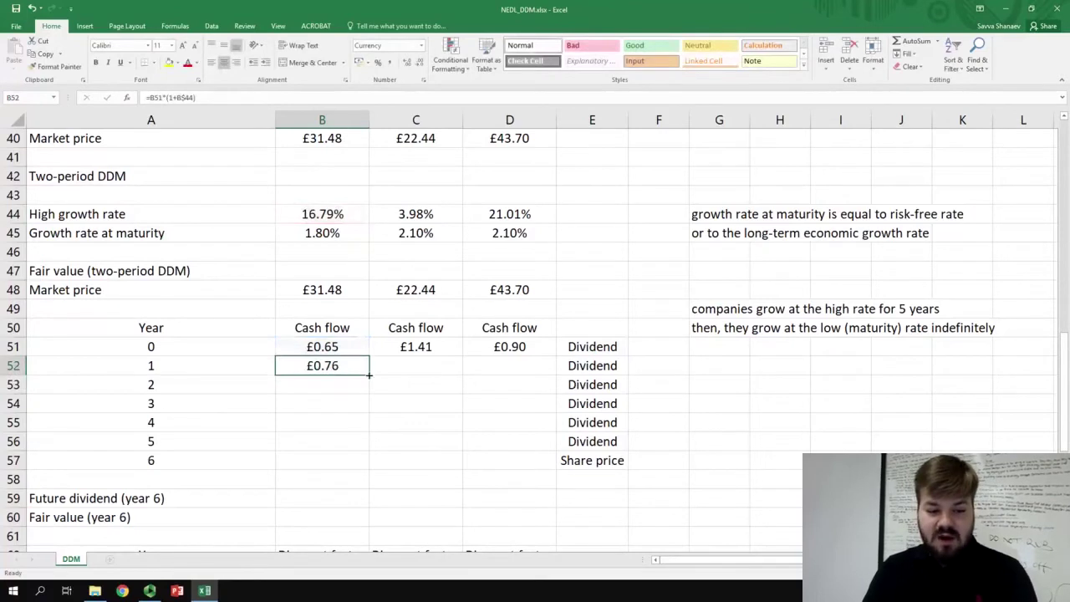
{"action": "left_click_drag", "start_coordinate": [377, 376], "coordinate": [556, 452]}
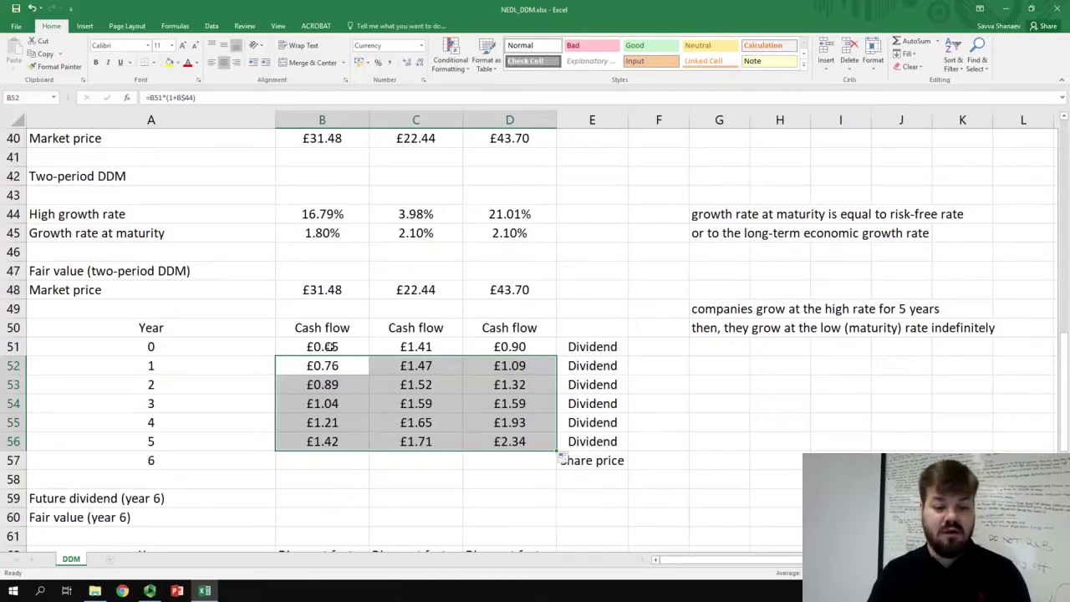
Compare the projected Intel and Diageo cash flows with the high growth rates behind them
{"action": "left_click_drag", "start_coordinate": [518, 328], "coordinate": [511, 439]}
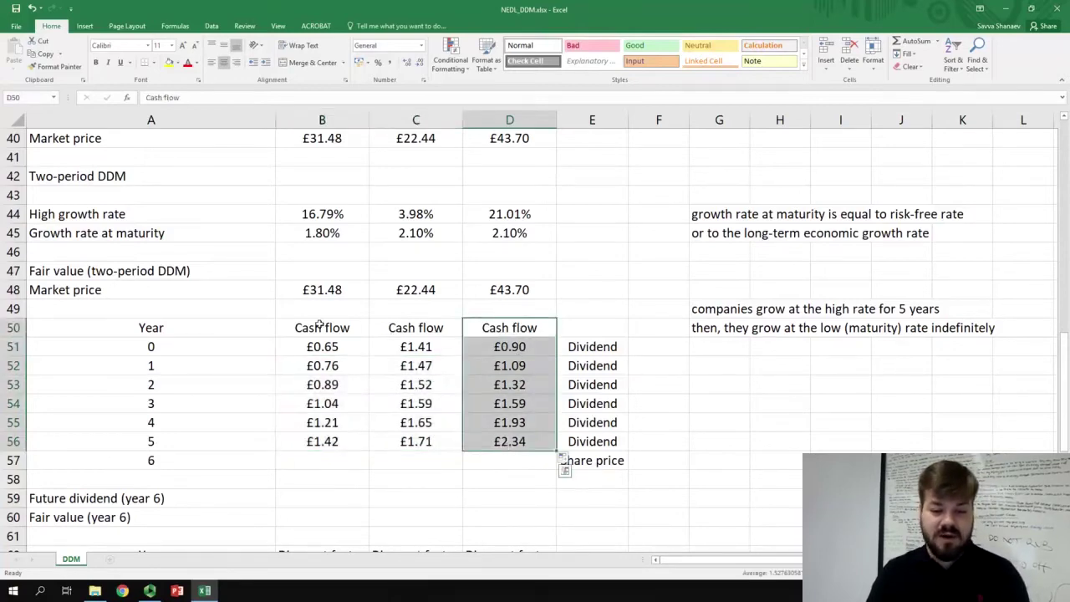
{"action": "left_click_drag", "start_coordinate": [320, 326], "coordinate": [322, 443]}
{"action": "left_click", "coordinate": [302, 233]}
{"action": "left_click", "coordinate": [335, 215]}
{"action": "left_click", "coordinate": [507, 214]}
{"action": "left_click", "coordinate": [306, 215]}
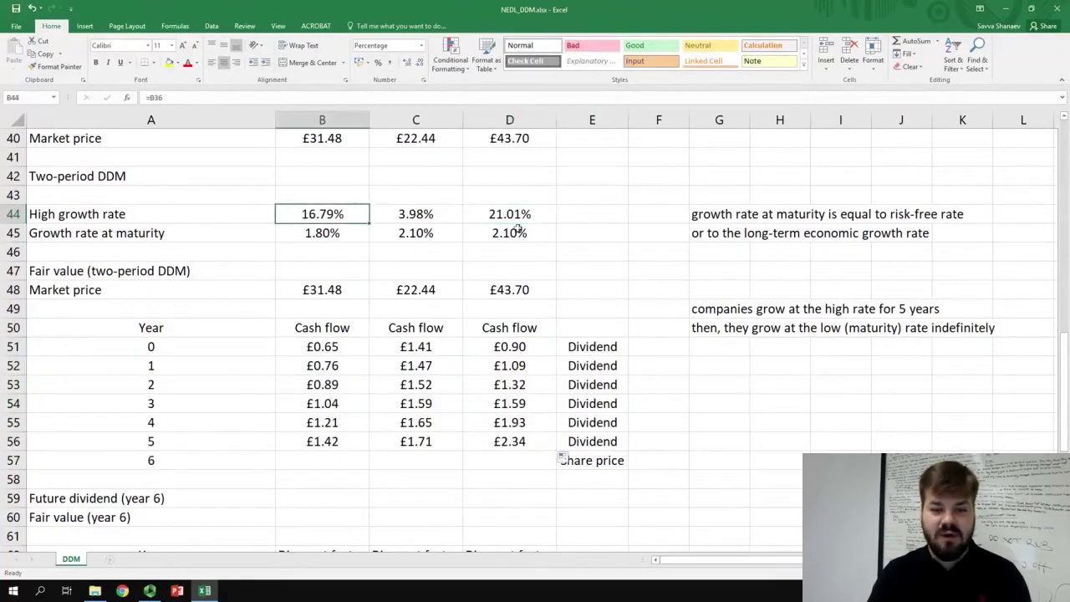
Calculate the year 6 future dividend in B59 with =B56*(1+B45) and fill it across to D59
{"action": "left_click", "coordinate": [329, 495]}
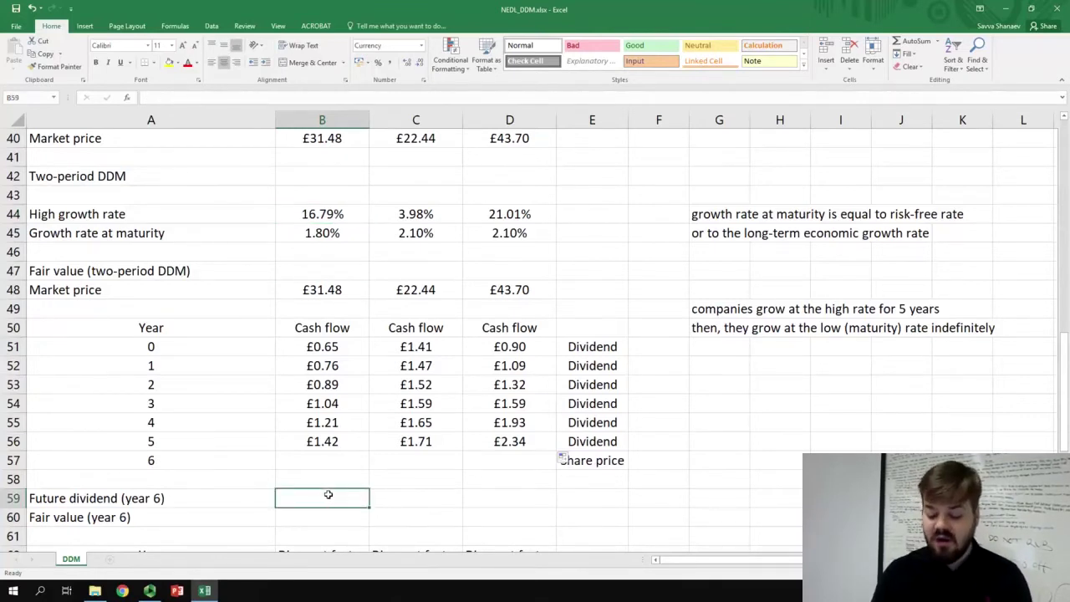
{"action": "type", "text": "="}
{"action": "left_click", "coordinate": [321, 441]}
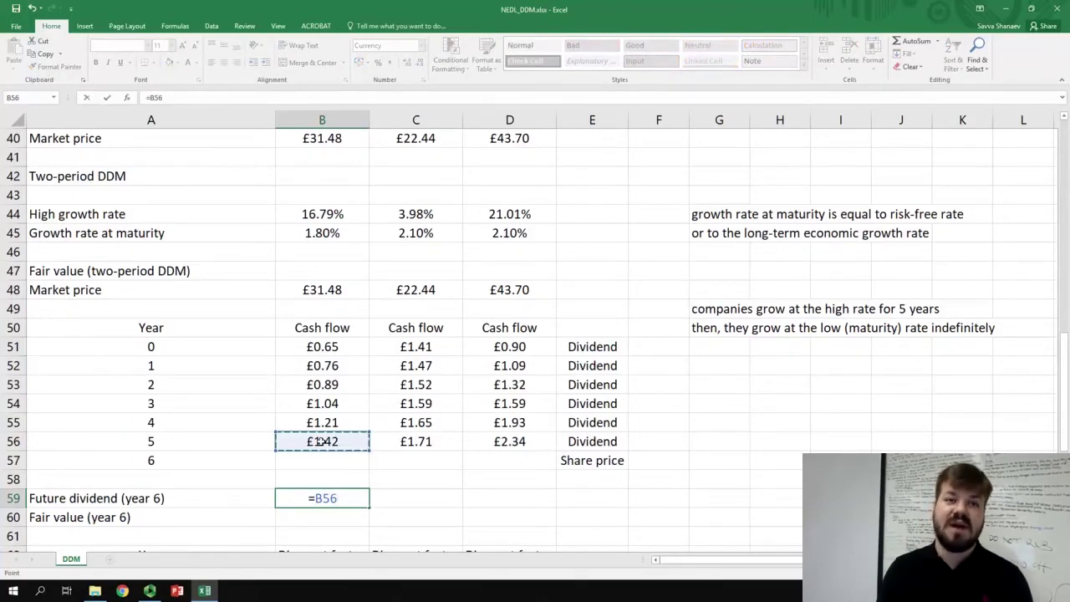
{"action": "type", "text": "*(1+"}
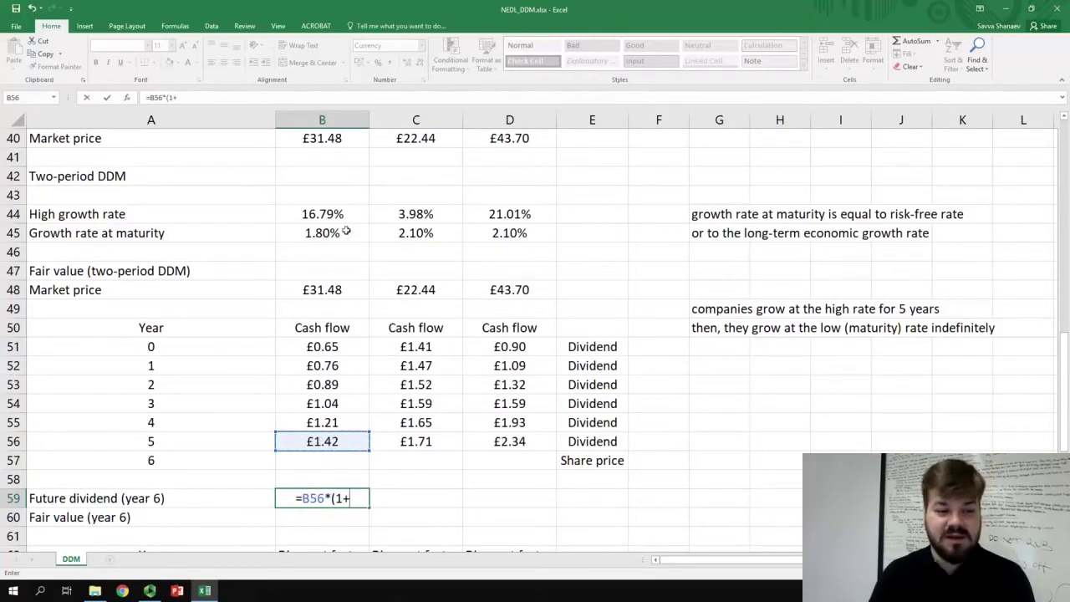
{"action": "left_click", "coordinate": [346, 232]}
{"action": "type", "text": ")"}
{"action": "key", "text": "Return"}
{"action": "key", "text": "Up"}
{"action": "key", "text": "Up"}
{"action": "left_click", "coordinate": [356, 497]}
{"action": "left_click_drag", "start_coordinate": [371, 505], "coordinate": [553, 500]}
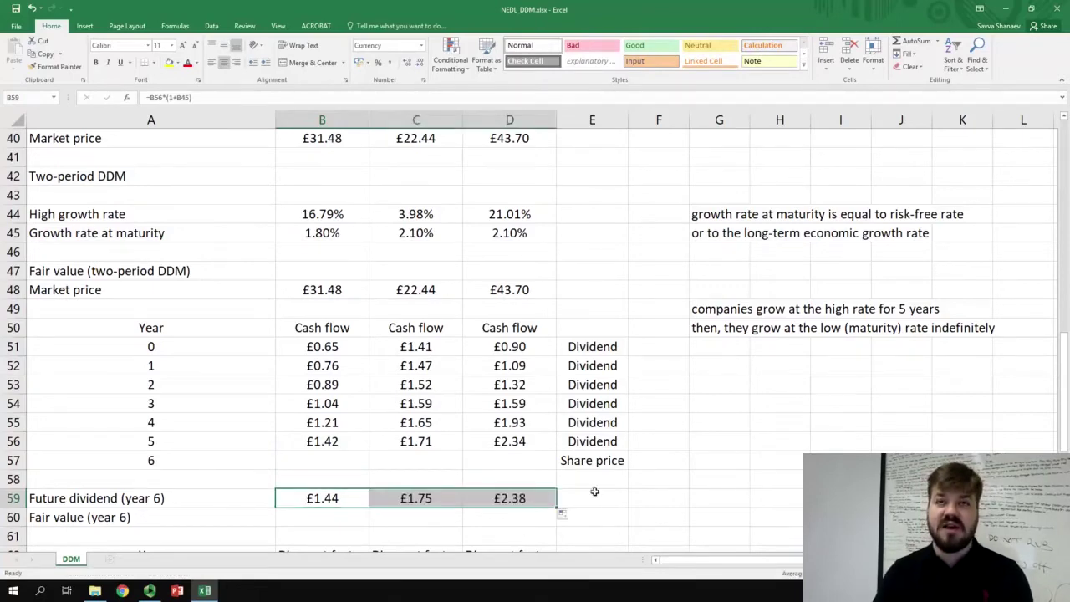
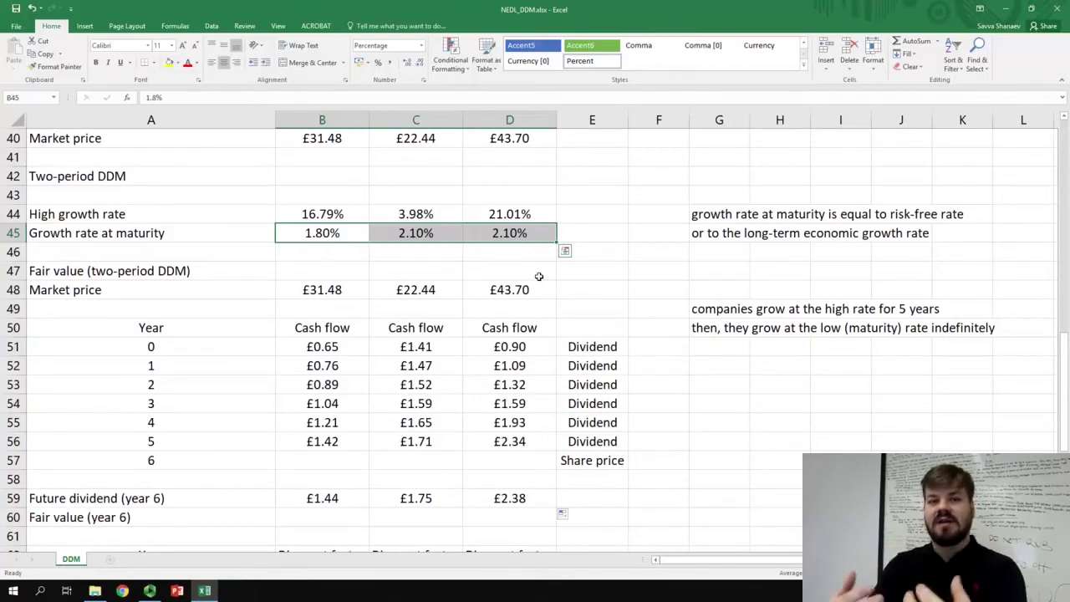
Calculate the year 6 fair value in B60 with =B59/(B17-B45) and fill it across to D60
{"action": "left_click", "coordinate": [308, 521]}
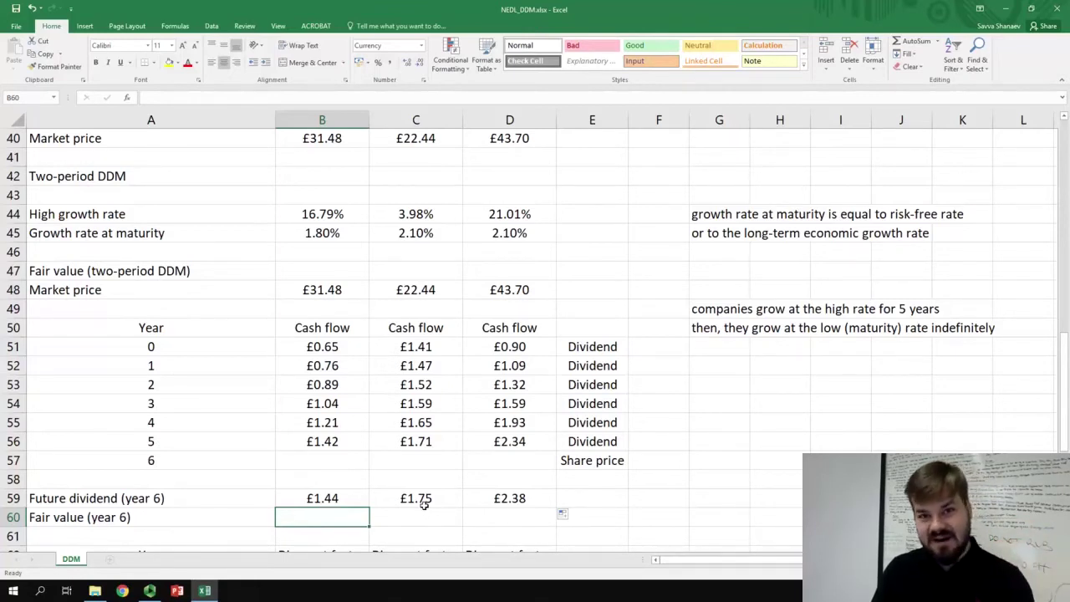
{"action": "type", "text": "="}
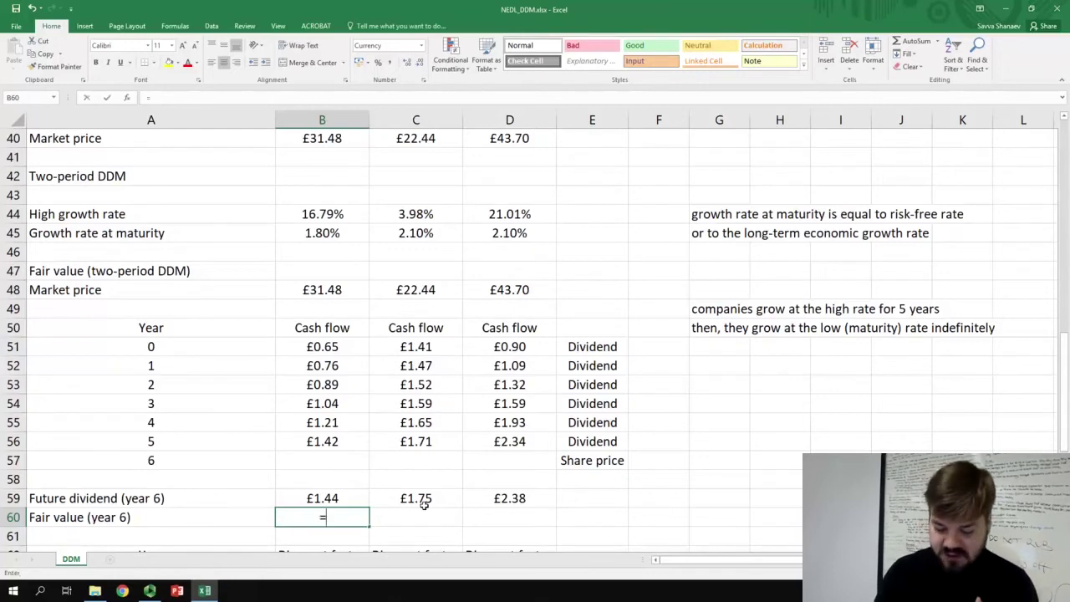
{"action": "left_click", "coordinate": [341, 496]}
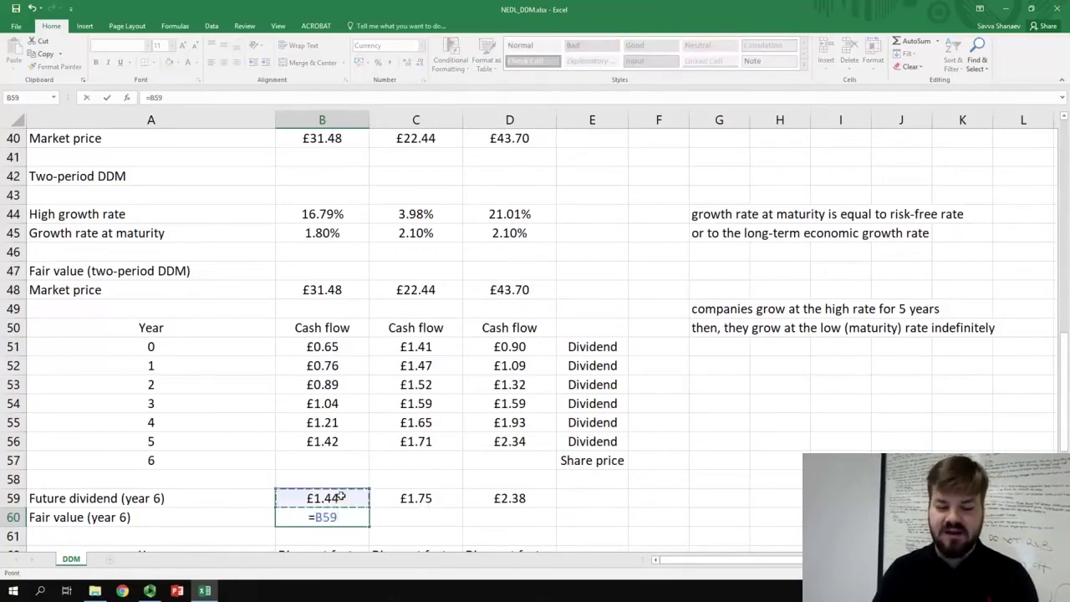
{"action": "type", "text": "/("}
{"action": "scroll", "coordinate": [364, 376], "scroll_direction": "up", "scroll_amount": 6}
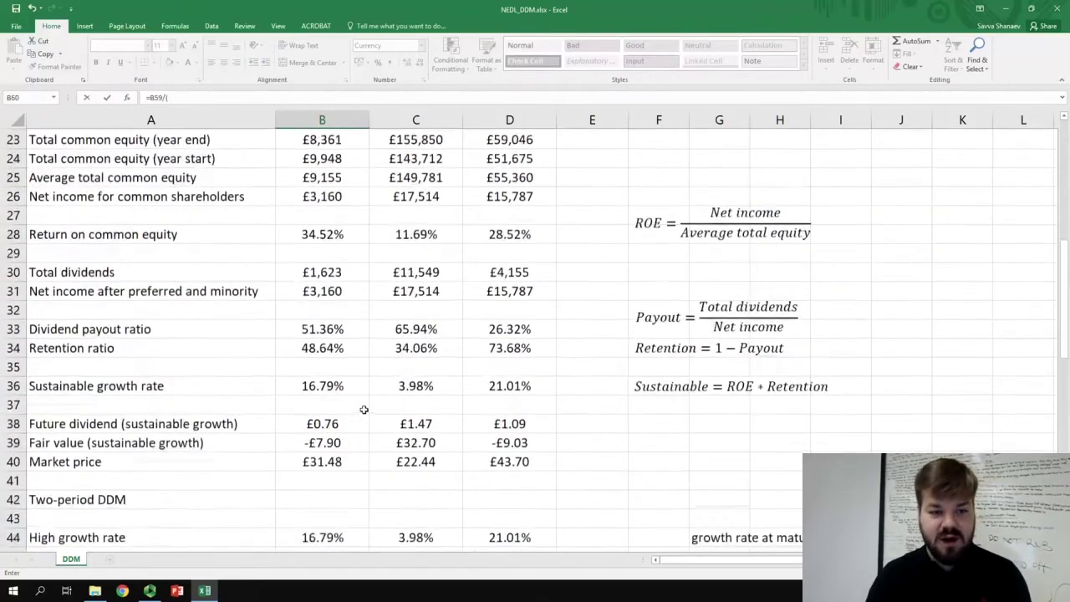
{"action": "scroll", "coordinate": [351, 351], "scroll_direction": "up", "scroll_amount": 5}
{"action": "left_click", "coordinate": [317, 328]}
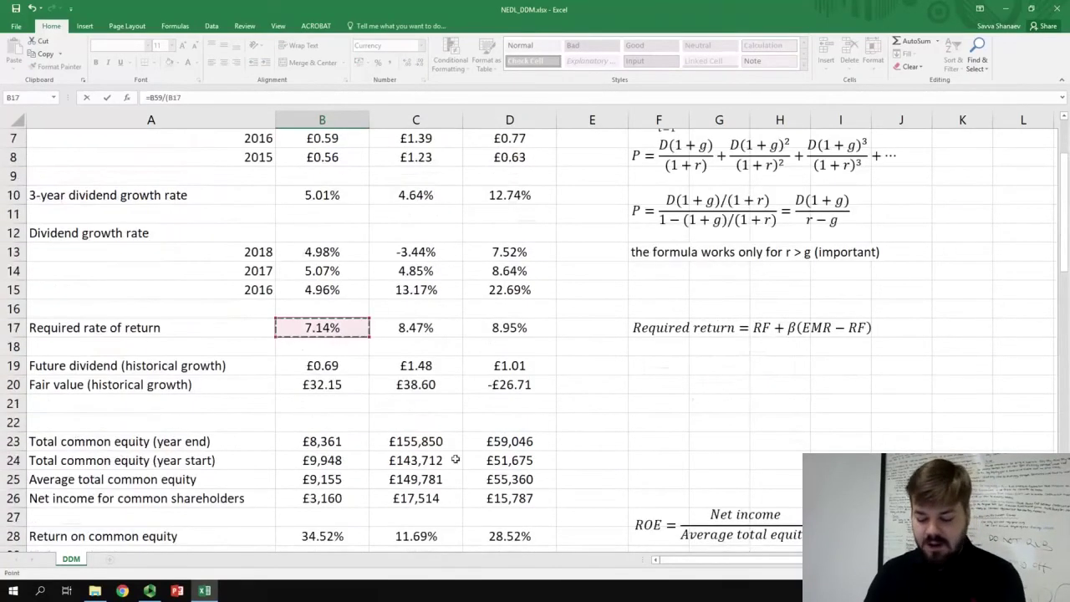
{"action": "type", "text": "-"}
{"action": "scroll", "coordinate": [342, 359], "scroll_direction": "up", "scroll_amount": 3}
{"action": "left_click", "coordinate": [322, 290]}
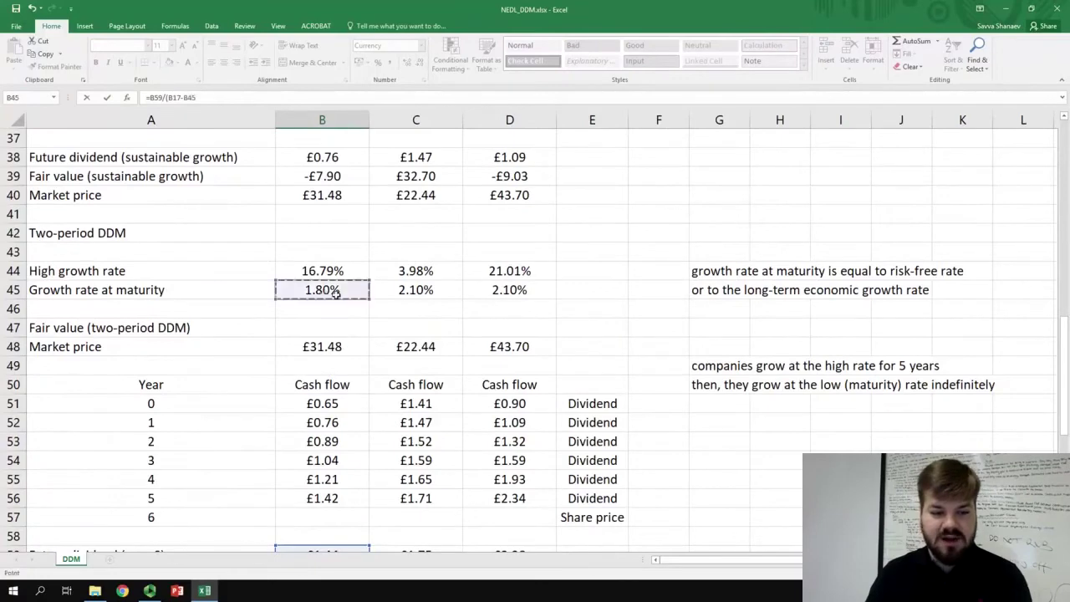
{"action": "key", "text": "Return"}
{"action": "left_click", "coordinate": [321, 520]}
{"action": "left_click_drag", "start_coordinate": [368, 527], "coordinate": [547, 520]}
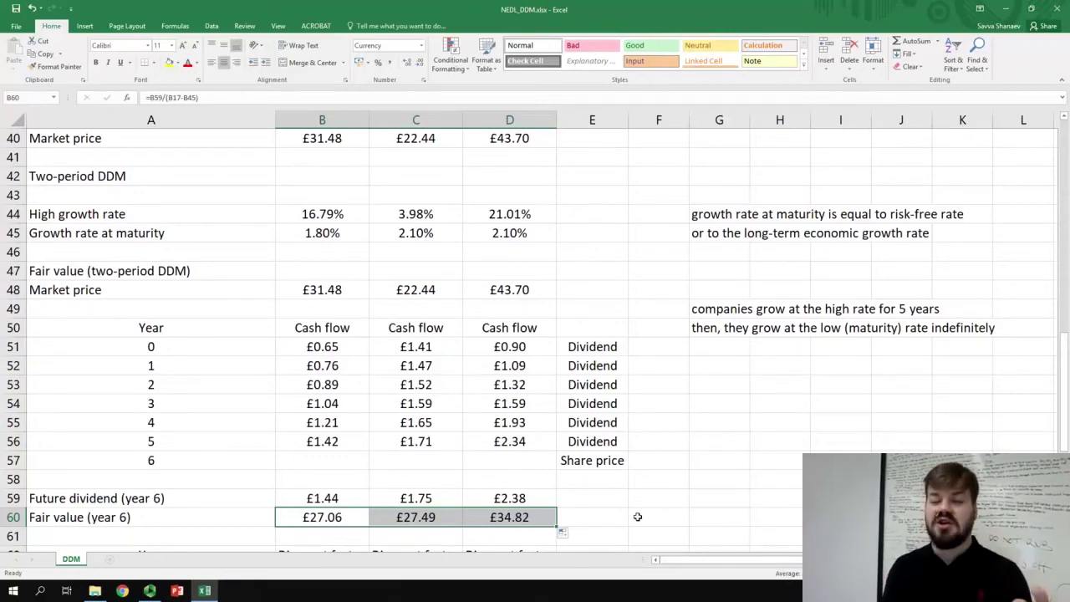
Link the year 6 share price cash flow in B57 to the fair value with =B60 and fill it across to D57
{"action": "left_click", "coordinate": [316, 460]}
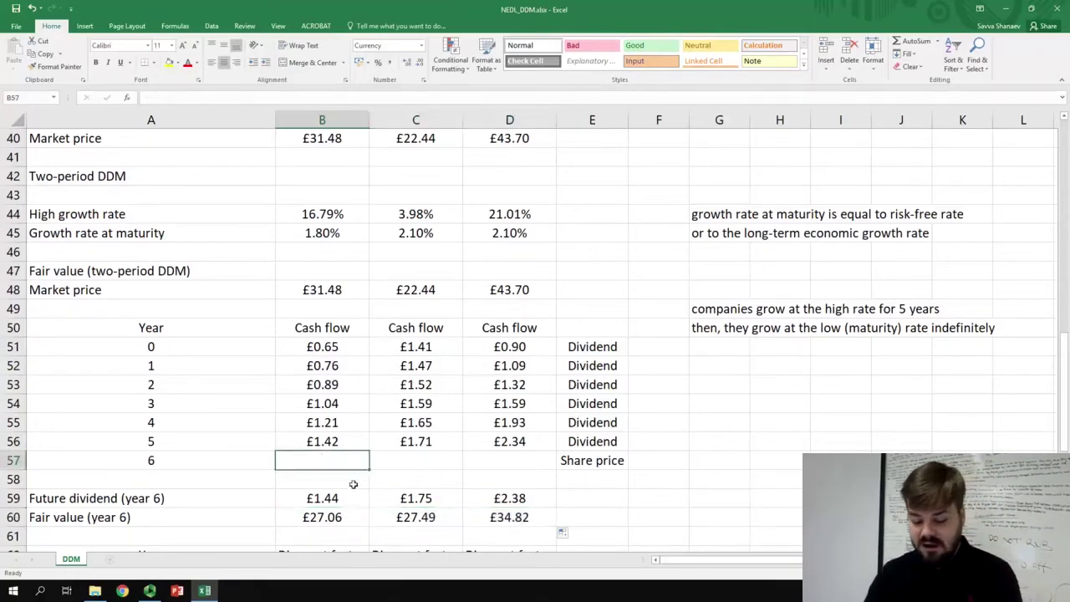
{"action": "type", "text": "="}
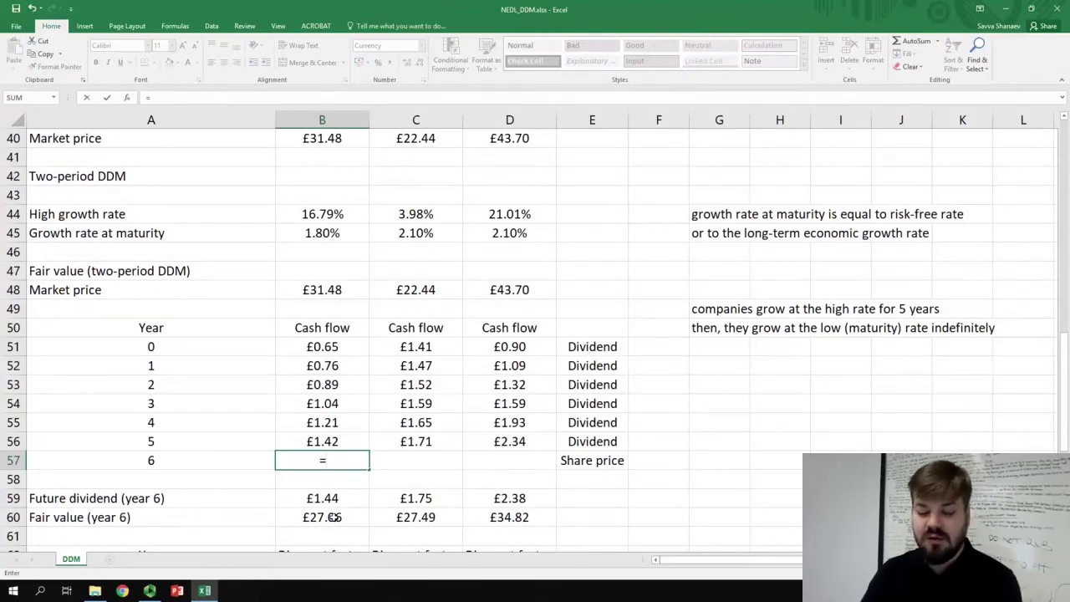
{"action": "left_click", "coordinate": [332, 517]}
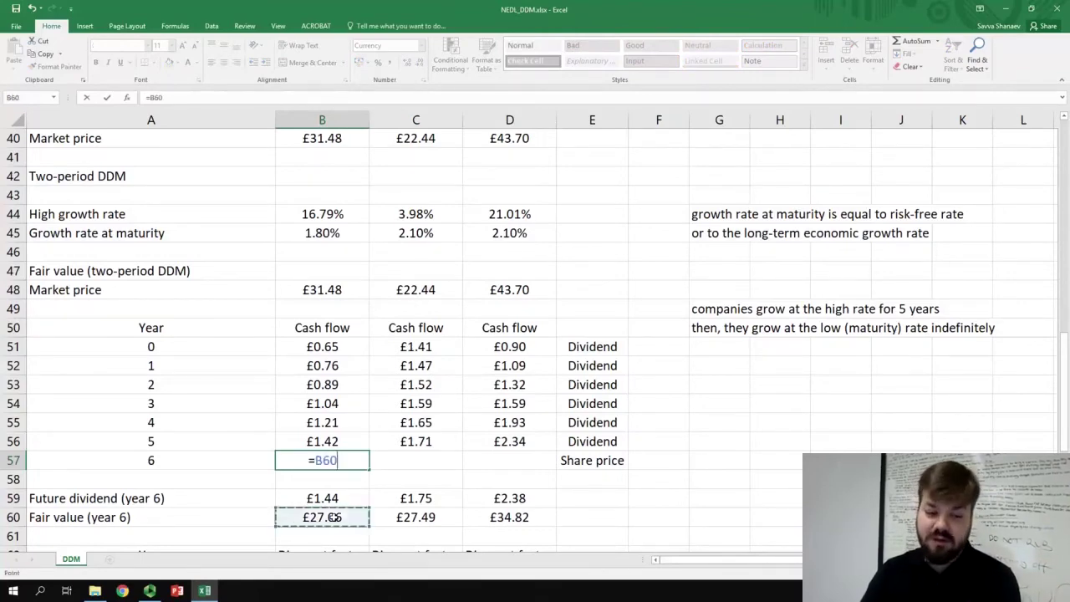
{"action": "key", "text": "Return"}
{"action": "left_click", "coordinate": [364, 465]}
{"action": "left_click_drag", "start_coordinate": [364, 465], "coordinate": [547, 468]}
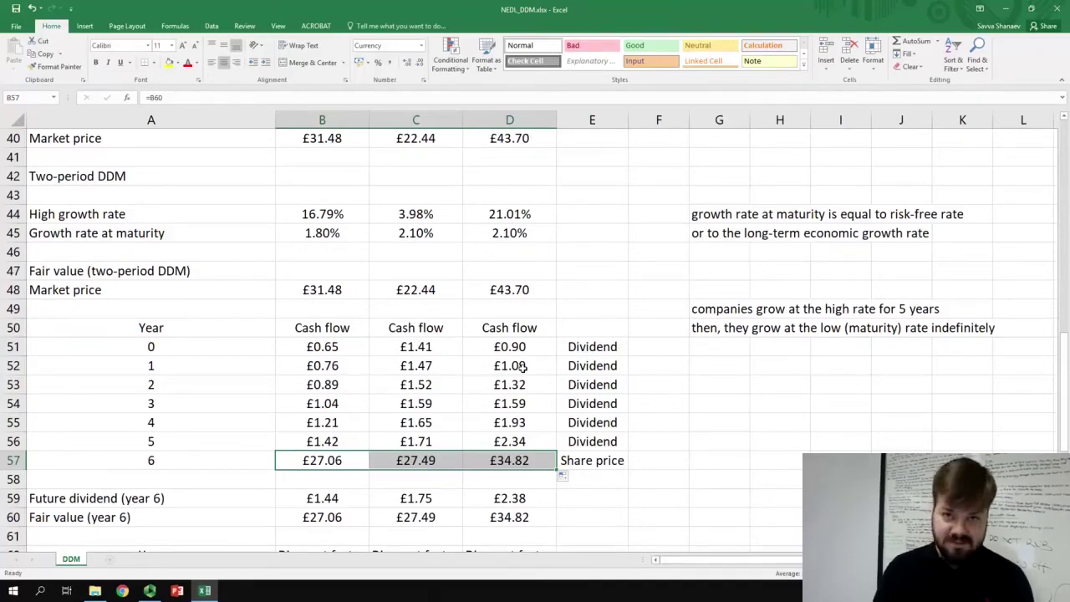
Calculate the year 0 discount factor in B63 with =1/(1+B$17)^$A63 and fill it through year 6 for all three companies, to D69
{"action": "scroll", "coordinate": [502, 367], "scroll_direction": "down", "scroll_amount": 4}
{"action": "scroll", "coordinate": [415, 351], "scroll_direction": "up", "scroll_amount": 1}
{"action": "left_click", "coordinate": [321, 402]}
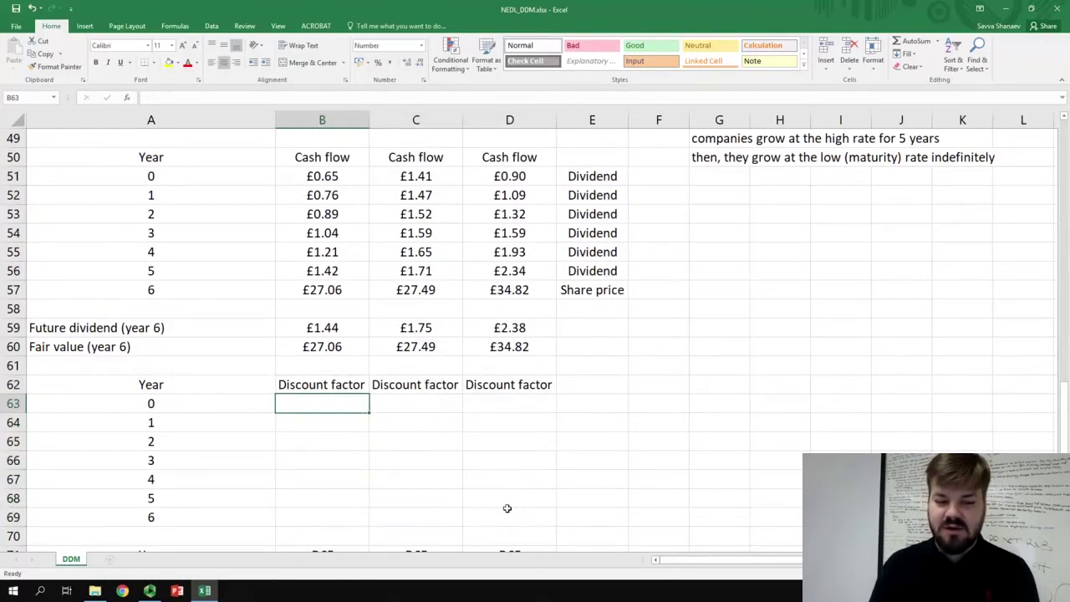
{"action": "type", "text": "="}
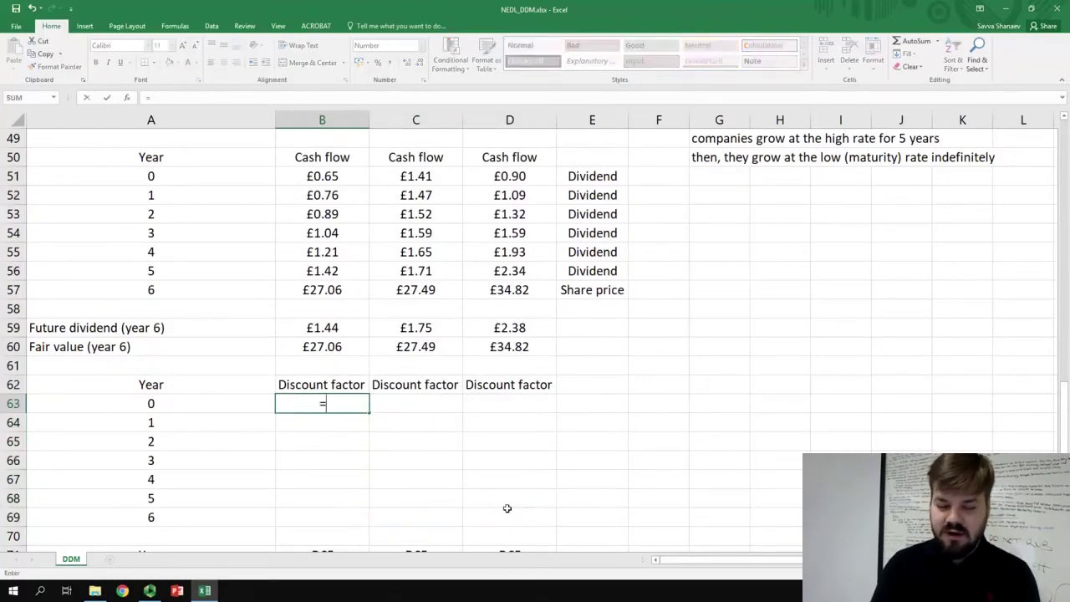
{"action": "type", "text": "1/(1+"}
{"action": "scroll", "coordinate": [496, 479], "scroll_direction": "up", "scroll_amount": 15}
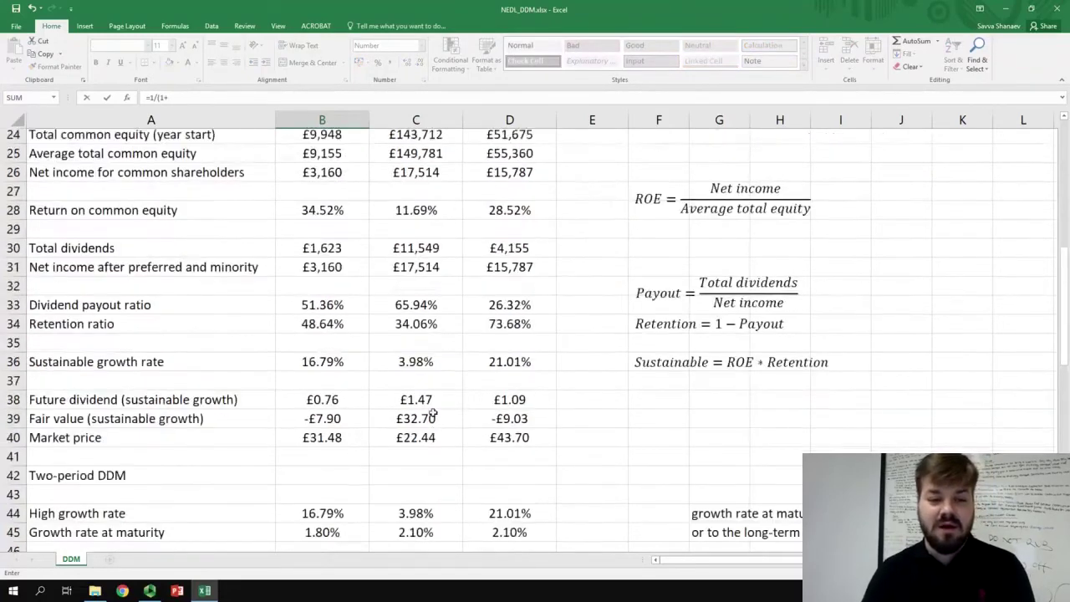
{"action": "left_click", "coordinate": [344, 318]}
{"action": "scroll", "coordinate": [334, 384], "scroll_direction": "down", "scroll_amount": 13}
{"action": "scroll", "coordinate": [332, 386], "scroll_direction": "down", "scroll_amount": 3}
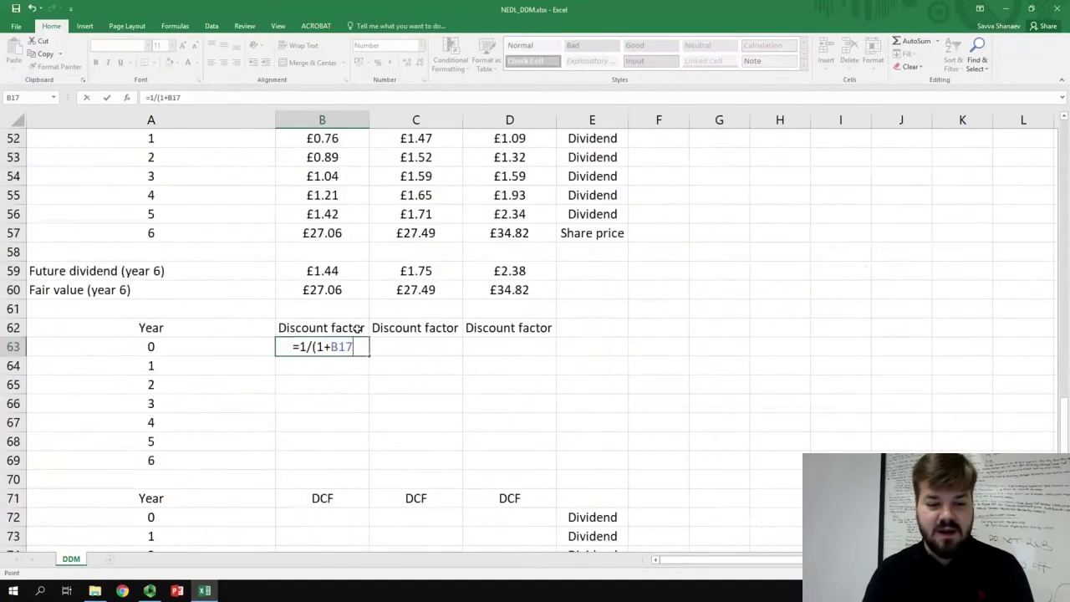
{"action": "left_click", "coordinate": [365, 346]}
{"action": "key", "text": "F4"}
{"action": "key", "text": "F4"}
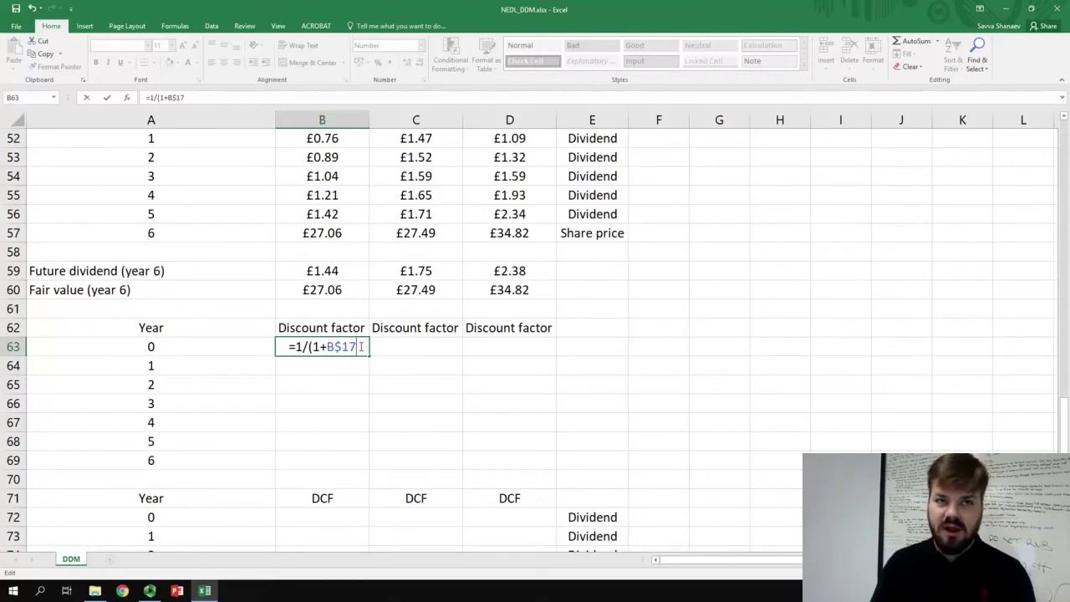
{"action": "type", "text": ")"}
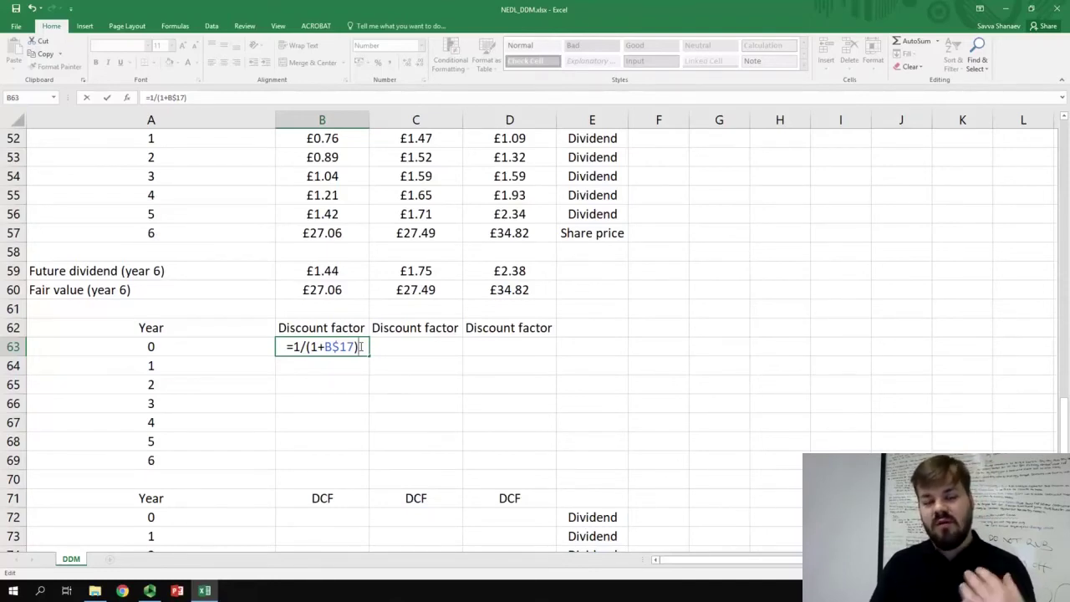
{"action": "type", "text": "^"}
{"action": "left_click", "coordinate": [151, 346]}
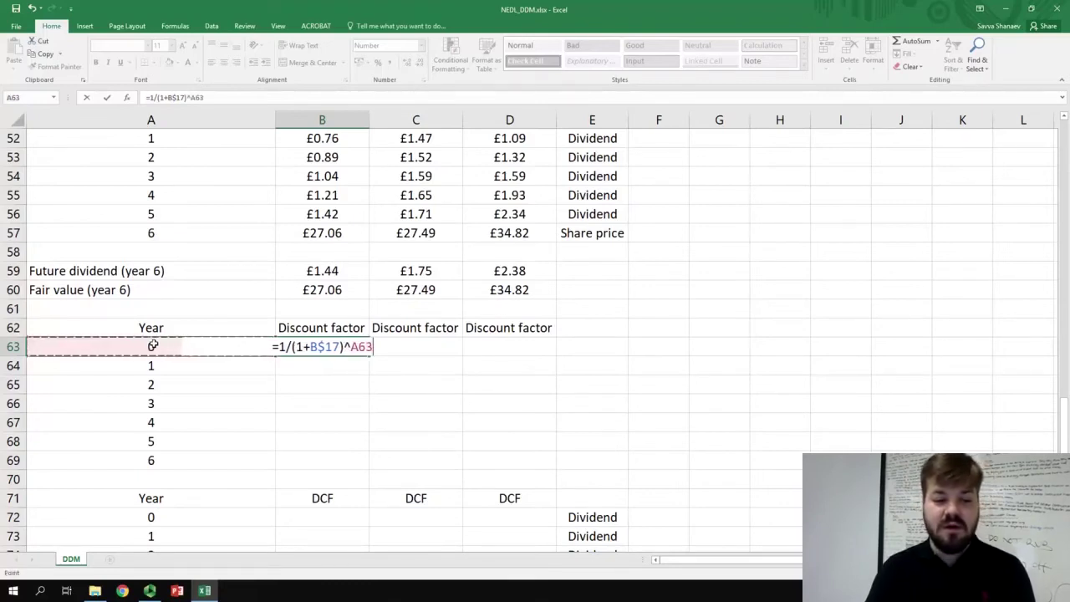
{"action": "key", "text": "F2"}
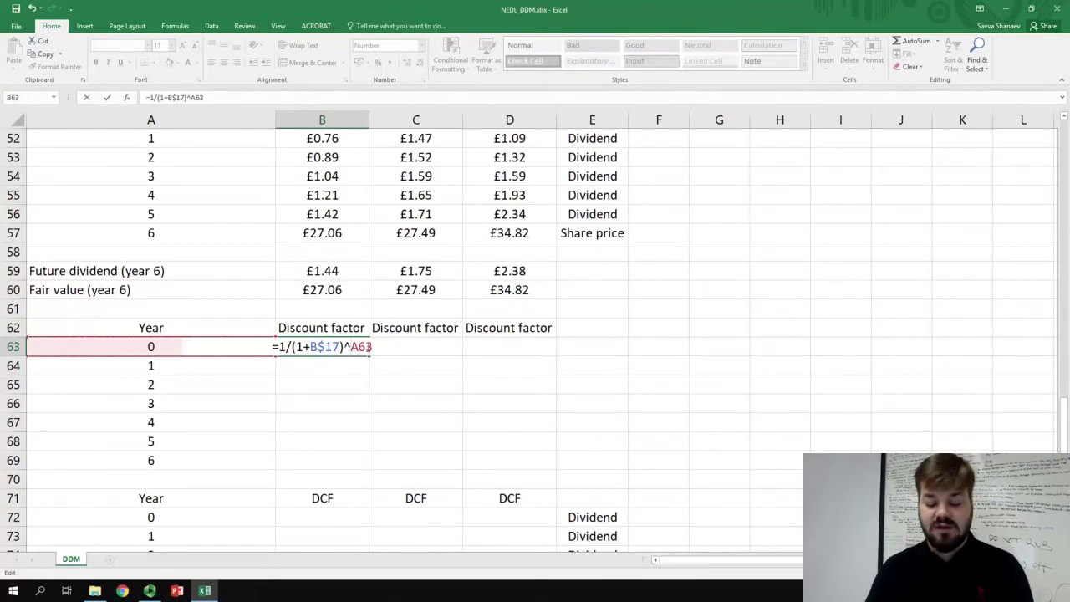
{"action": "type", "text": "$"}
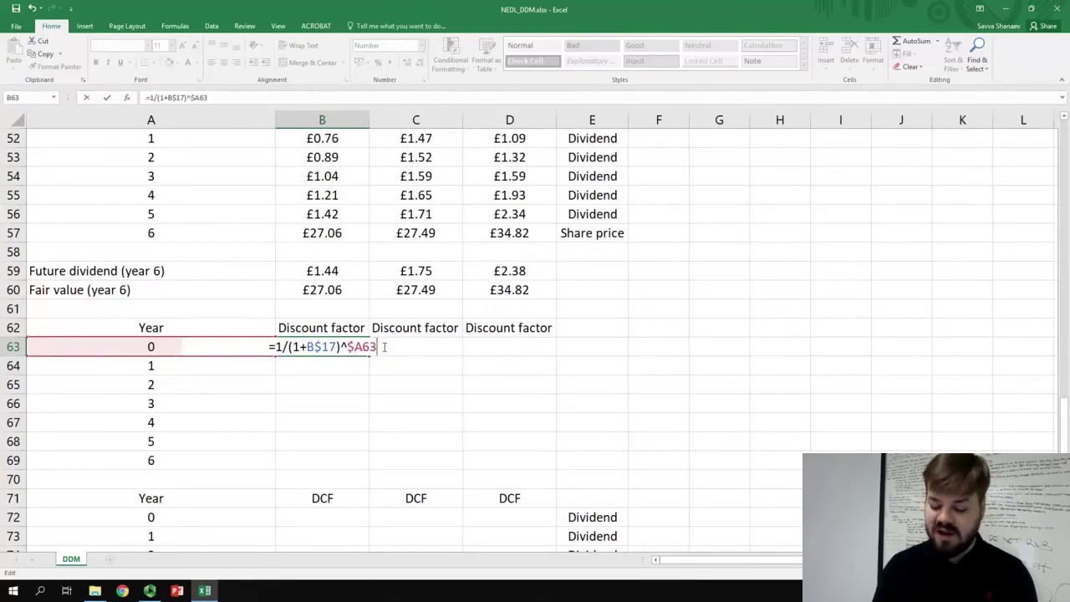
{"action": "key", "text": "Return"}
{"action": "key", "text": "Up"}
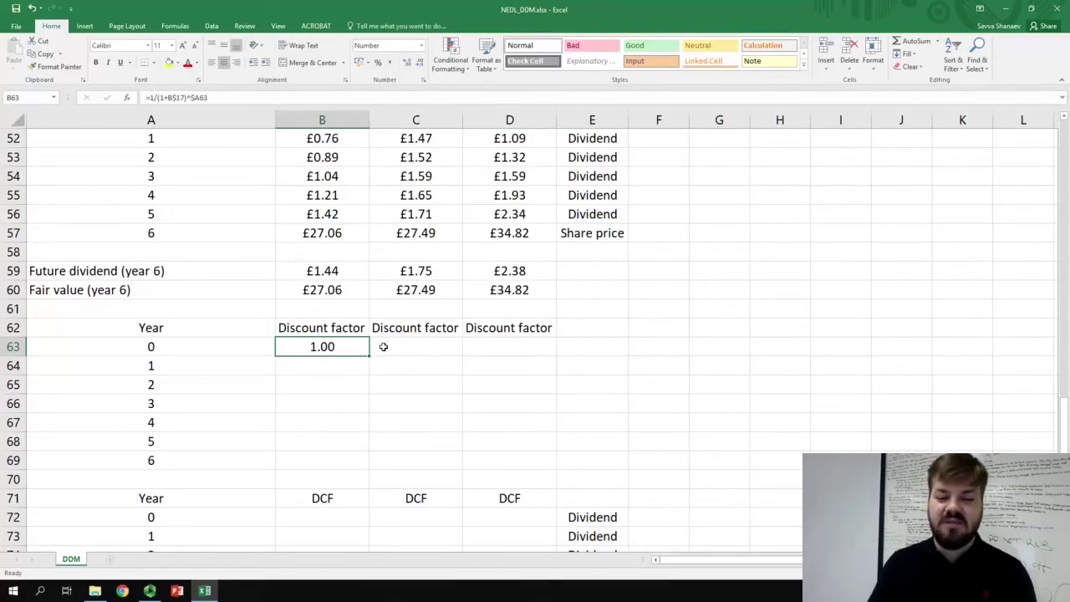
{"action": "left_click_drag", "start_coordinate": [369, 355], "coordinate": [554, 471]}
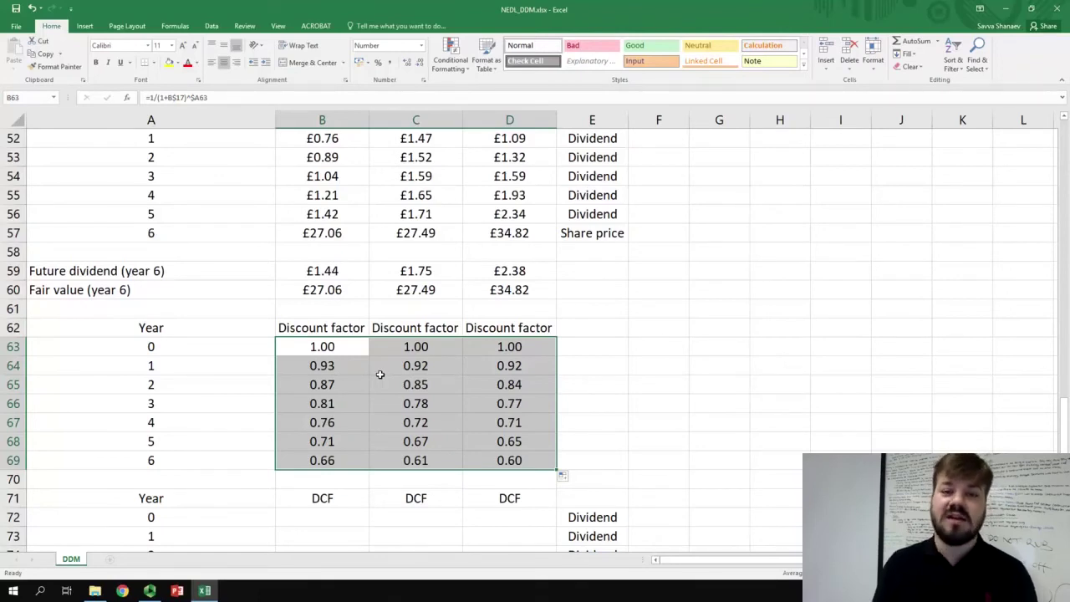
Calculate the year 0 discounted cash flow in B72 with =B51*B63 and fill it through year 6 for all three companies, to D78
{"action": "scroll", "coordinate": [380, 375], "scroll_direction": "down", "scroll_amount": 2}
{"action": "left_click", "coordinate": [341, 405]}
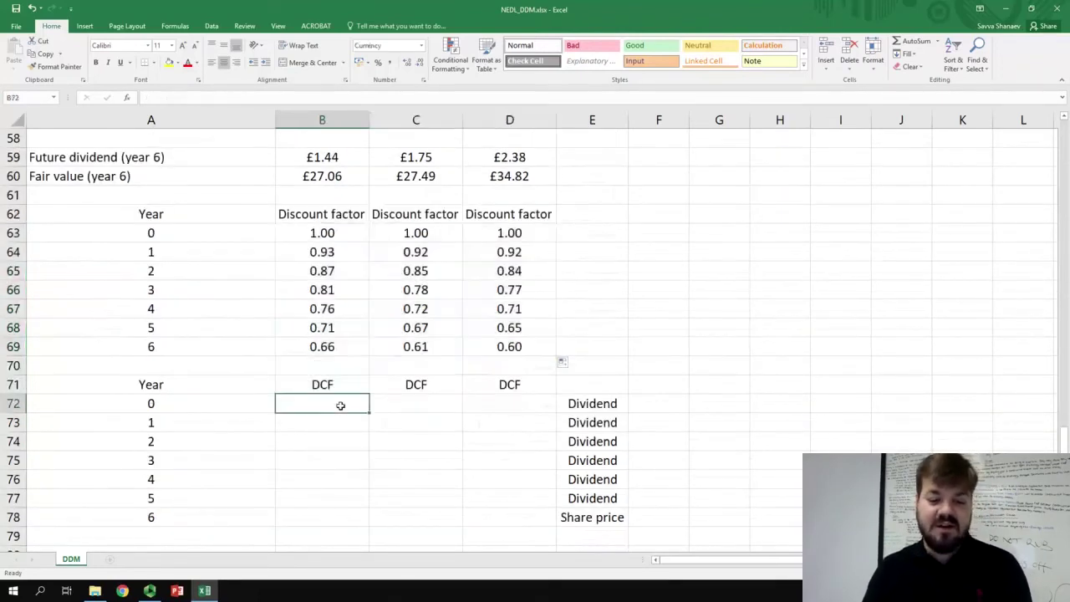
{"action": "type", "text": "="}
{"action": "scroll", "coordinate": [351, 416], "scroll_direction": "up", "scroll_amount": 5}
{"action": "left_click", "coordinate": [338, 291]}
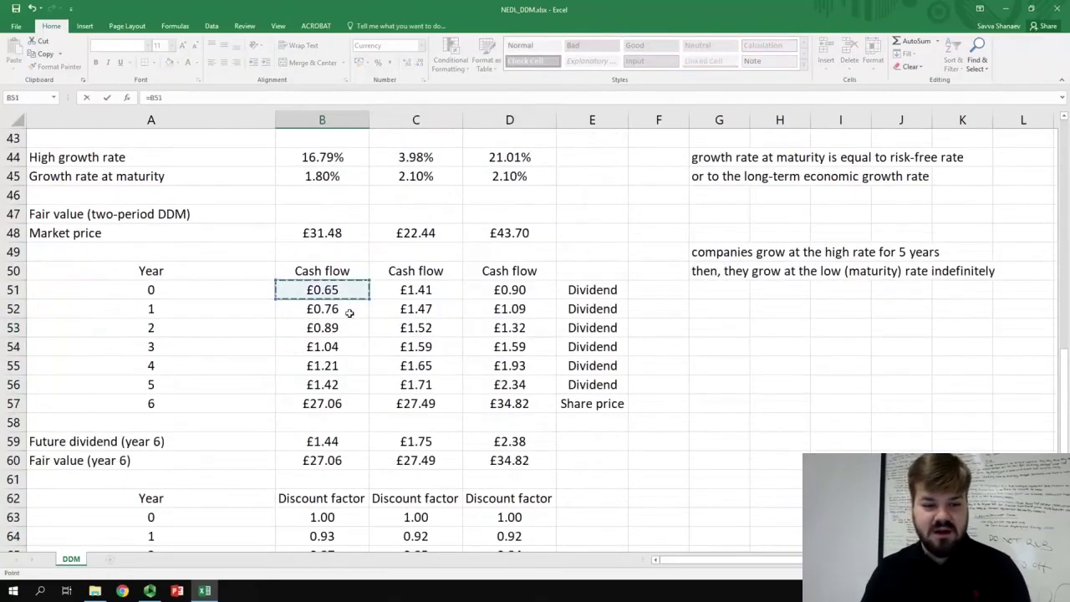
{"action": "type", "text": "*"}
{"action": "scroll", "coordinate": [354, 313], "scroll_direction": "down", "scroll_amount": 3}
{"action": "left_click", "coordinate": [327, 346]}
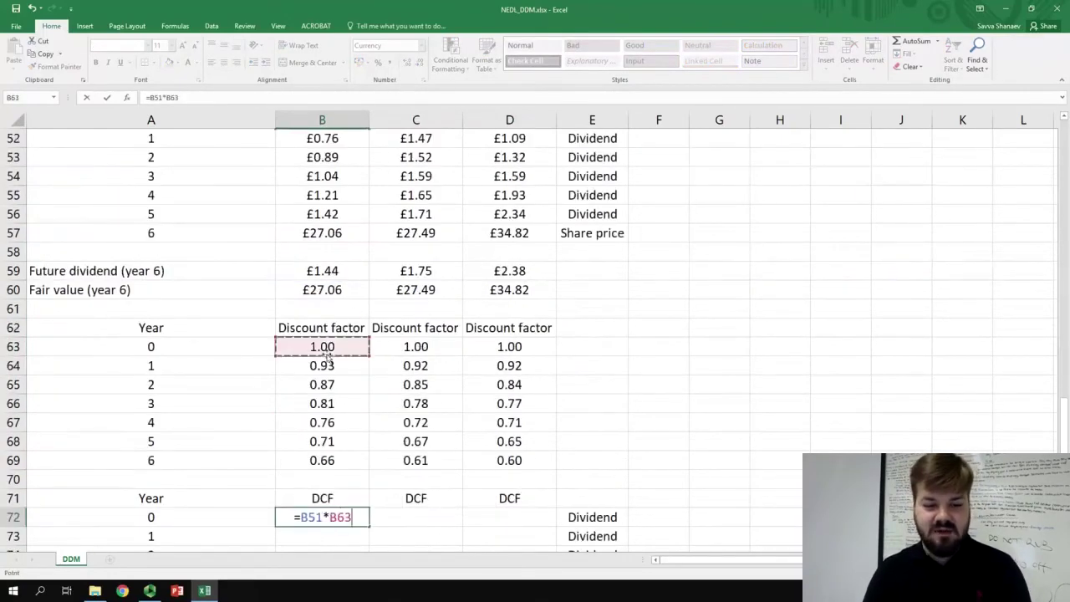
{"action": "scroll", "coordinate": [327, 355], "scroll_direction": "down", "scroll_amount": 3}
{"action": "key", "text": "Return"}
{"action": "left_click", "coordinate": [327, 348]}
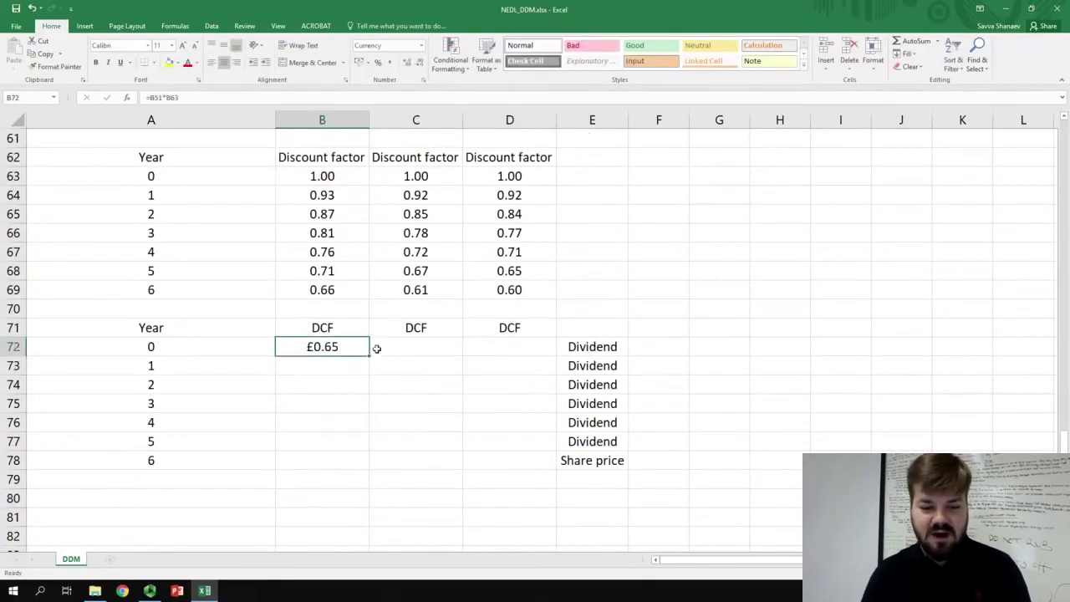
{"action": "left_click_drag", "start_coordinate": [370, 356], "coordinate": [555, 469]}
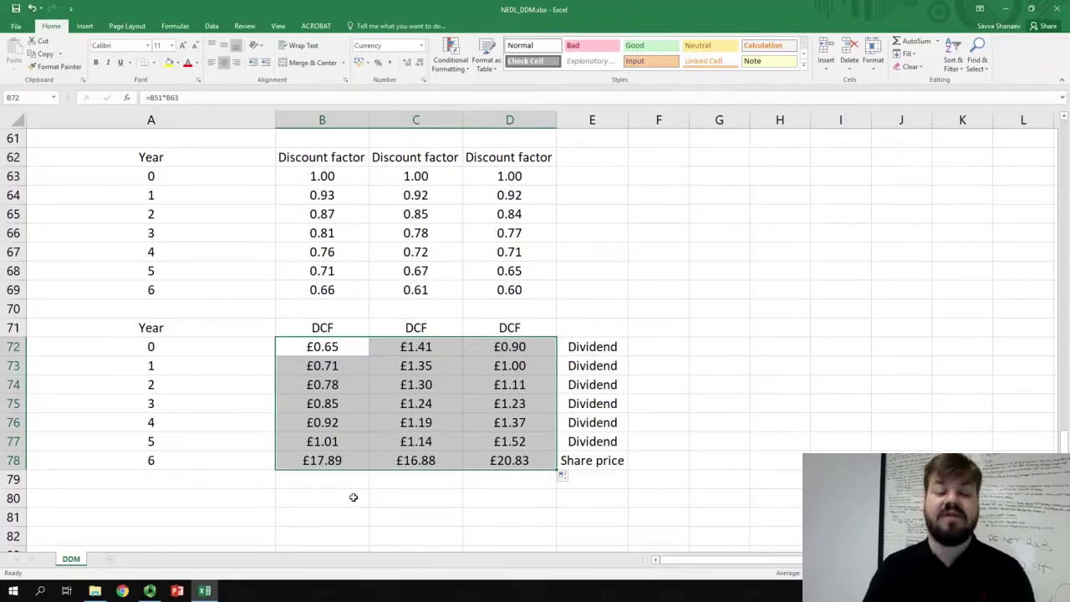
Calculate the two-period DDM fair value in B47 with =SUM(B73:B78) and fill it across to D47
{"action": "scroll", "coordinate": [352, 497], "scroll_direction": "up", "scroll_amount": 10}
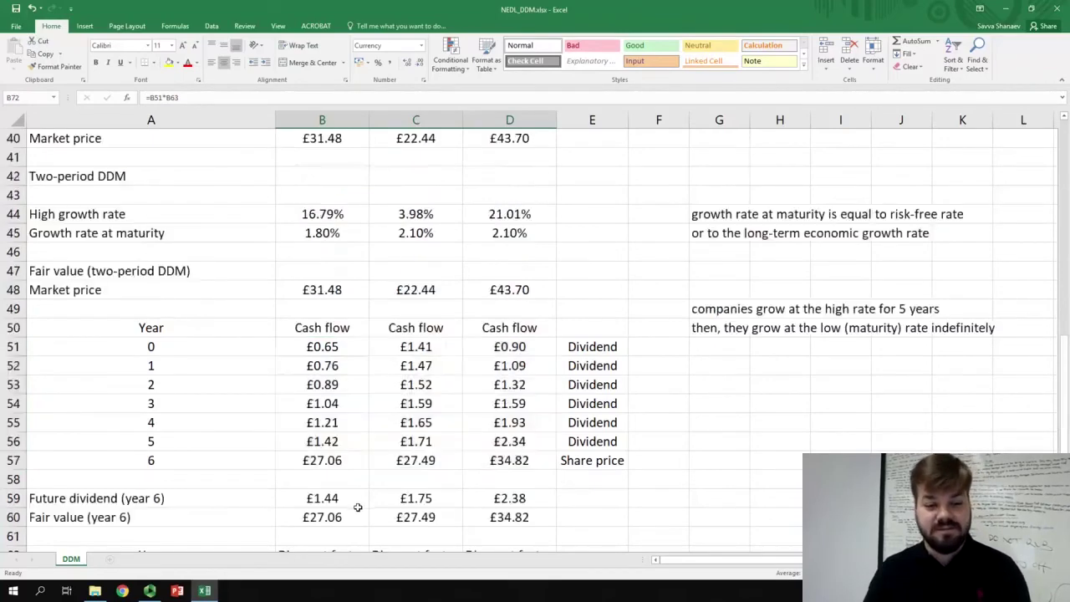
{"action": "left_click", "coordinate": [309, 447]}
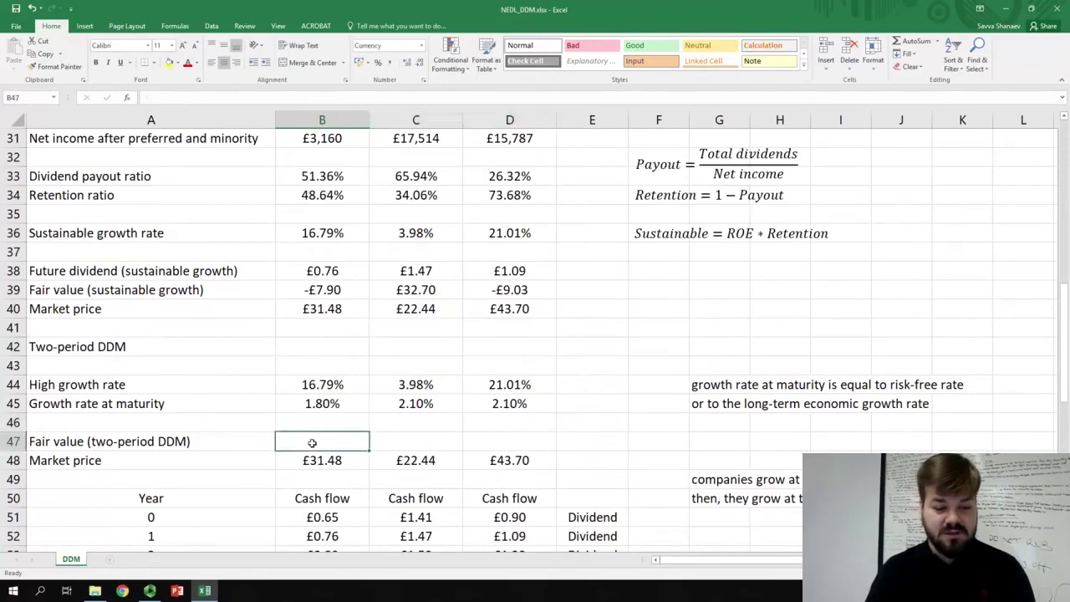
{"action": "type", "text": "=SUM("}
{"action": "scroll", "coordinate": [313, 443], "scroll_direction": "down", "scroll_amount": 10}
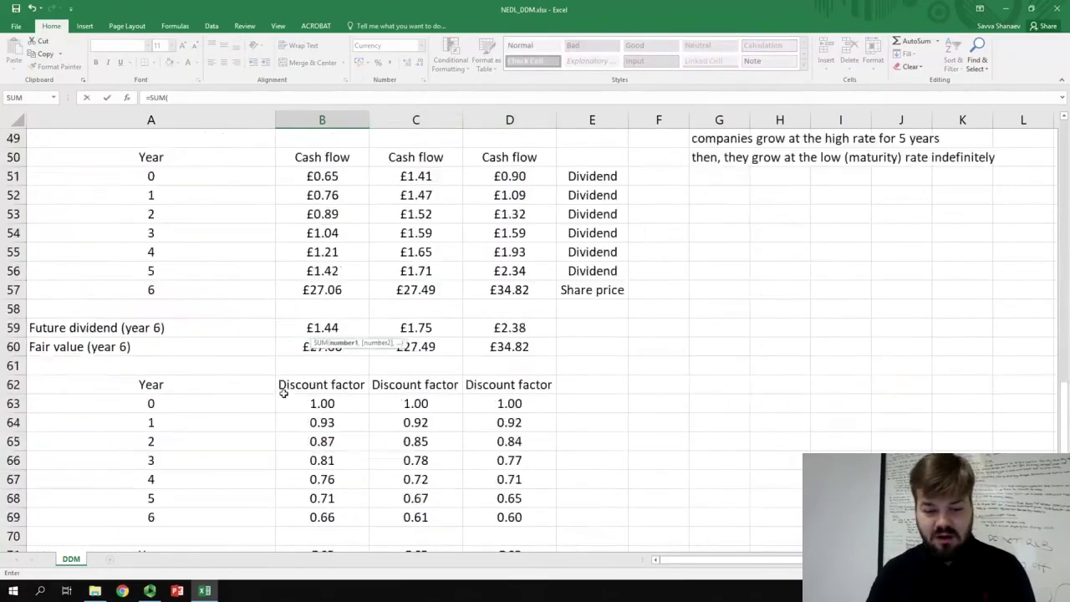
{"action": "left_click_drag", "start_coordinate": [327, 460], "coordinate": [328, 365]}
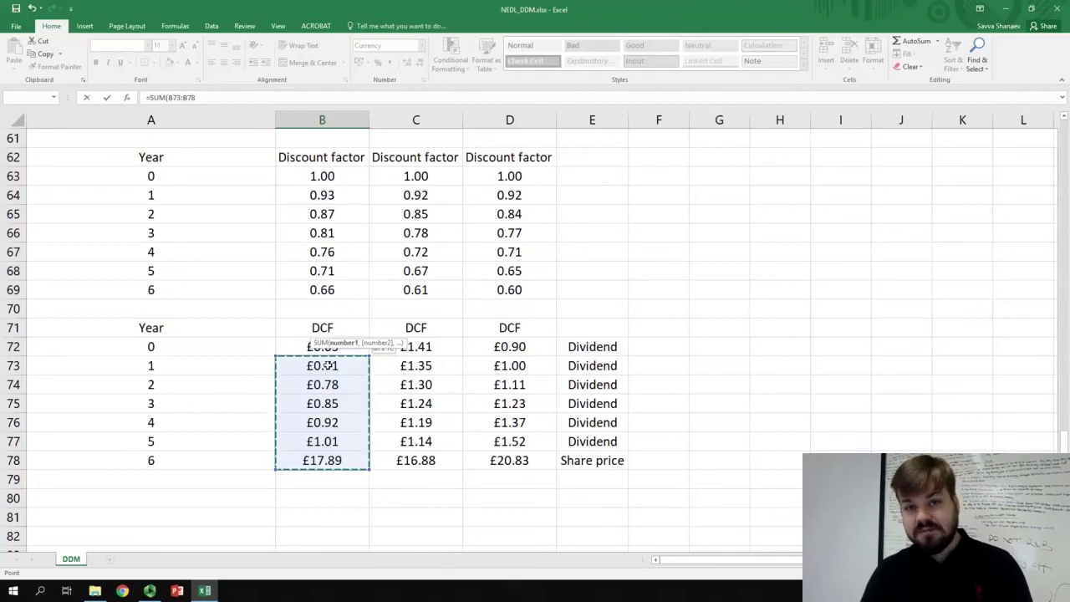
{"action": "left_click_drag", "start_coordinate": [326, 365], "coordinate": [326, 365]}
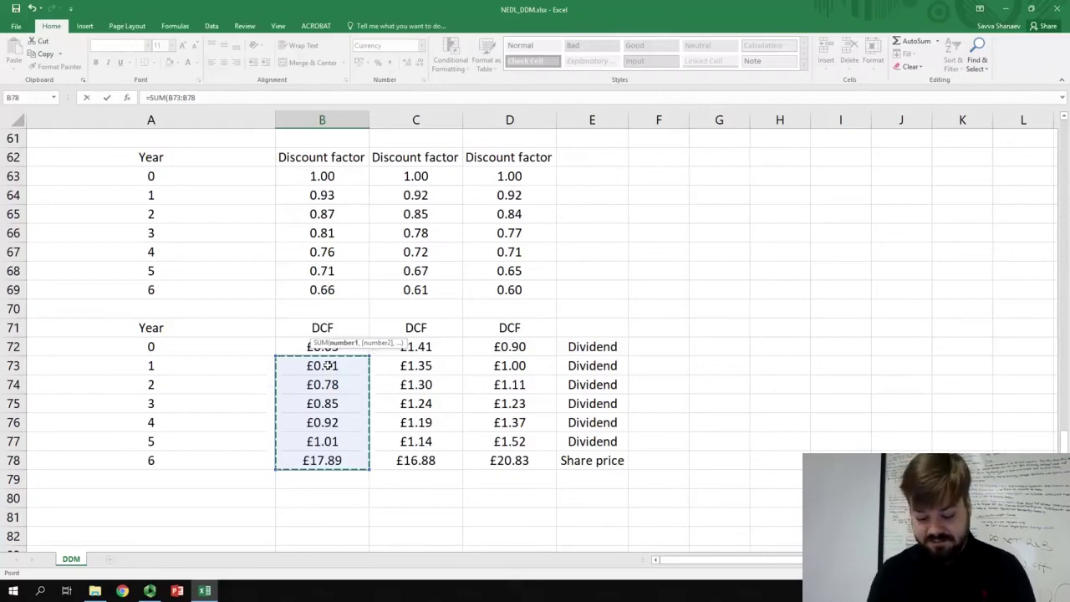
{"action": "key", "text": "Return"}
{"action": "key", "text": "Up"}
{"action": "scroll", "coordinate": [426, 265], "scroll_direction": "up", "scroll_amount": 2}
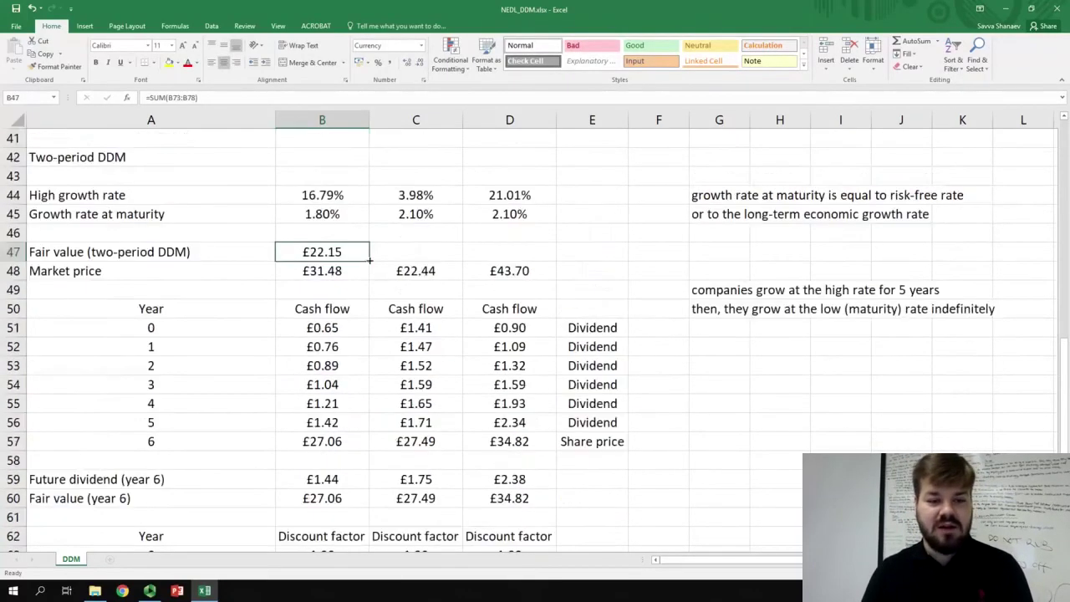
{"action": "left_click_drag", "start_coordinate": [426, 265], "coordinate": [512, 259]}
{"action": "scroll", "coordinate": [493, 334], "scroll_direction": "up", "scroll_amount": 1}
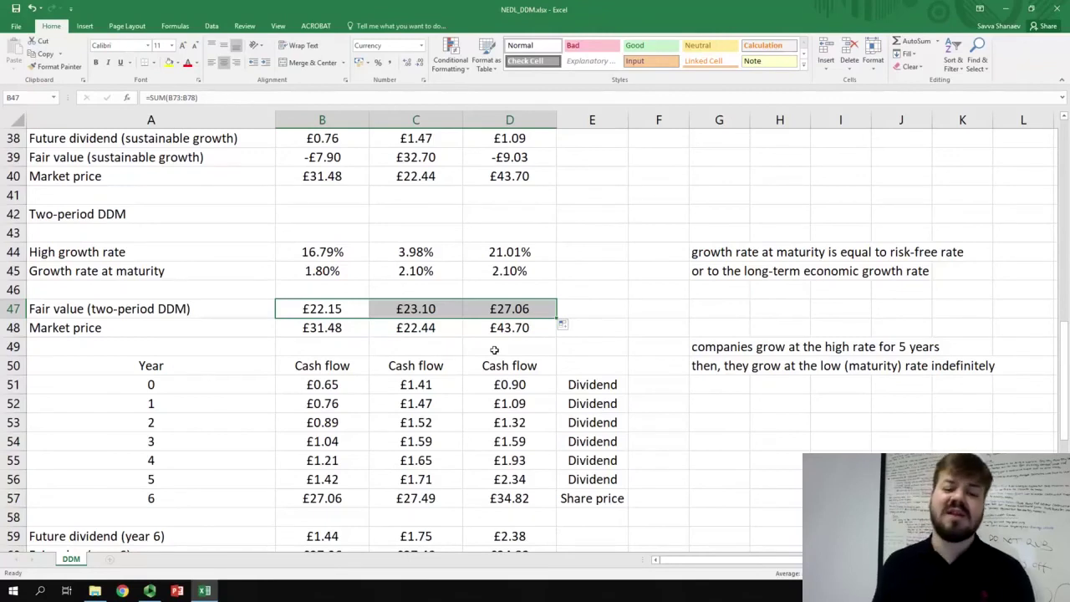
Compare the two-period DDM fair values in B47:D47 with the market prices in B48:D48 for all three companies
{"action": "left_click", "coordinate": [445, 313]}
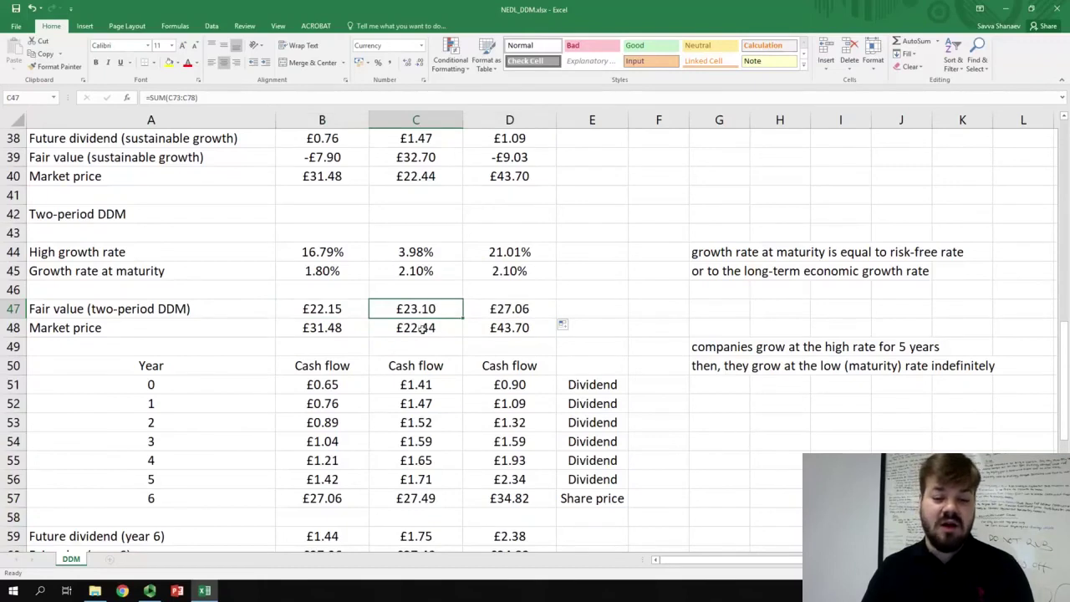
{"action": "left_click", "coordinate": [422, 326]}
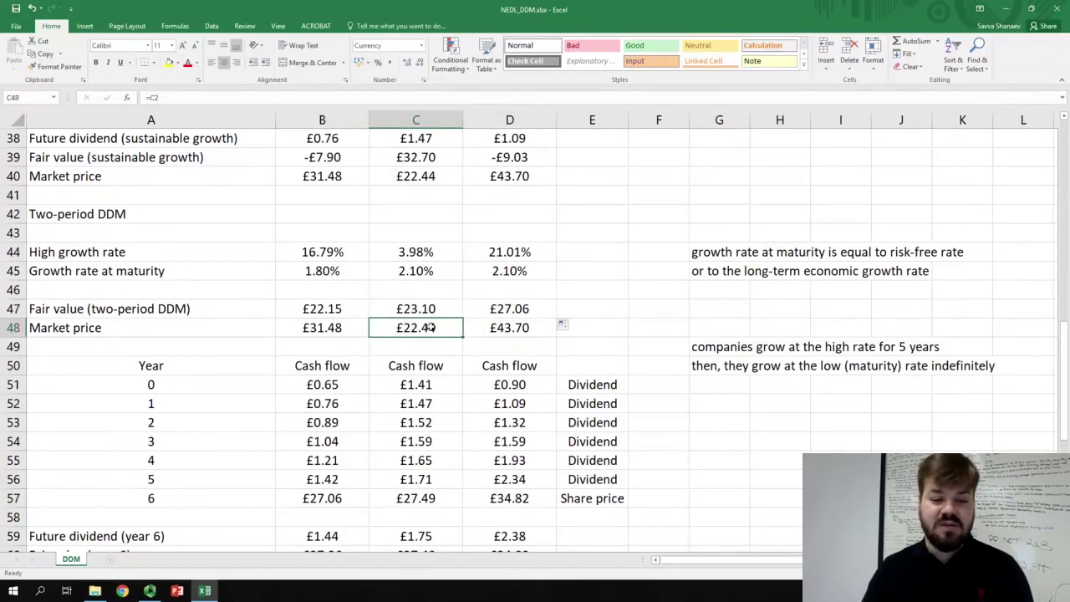
{"action": "left_click", "coordinate": [428, 309]}
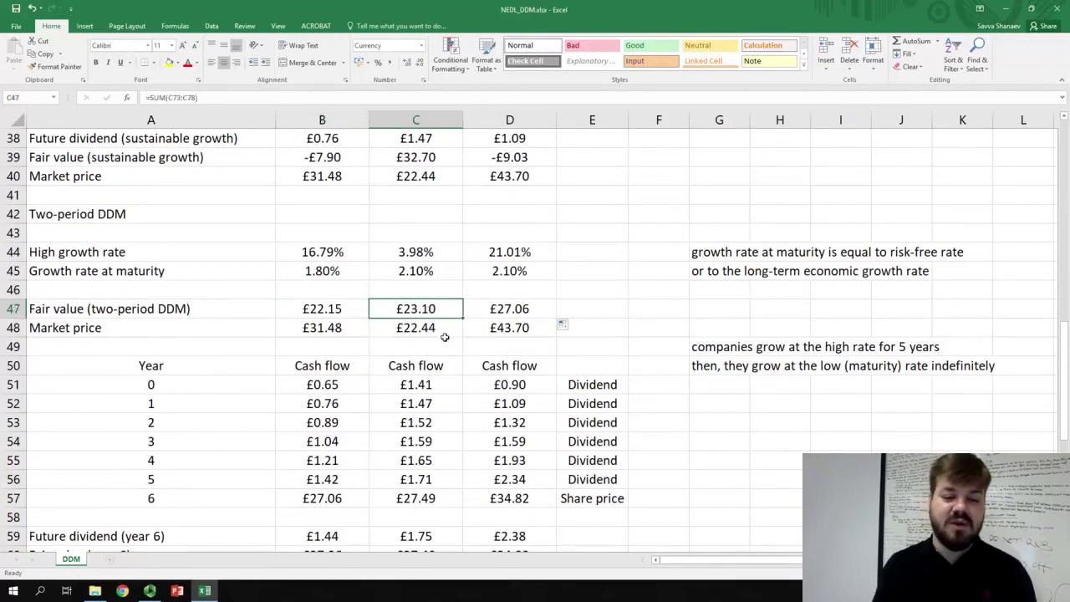
{"action": "left_click", "coordinate": [337, 309]}
{"action": "left_click", "coordinate": [504, 310]}
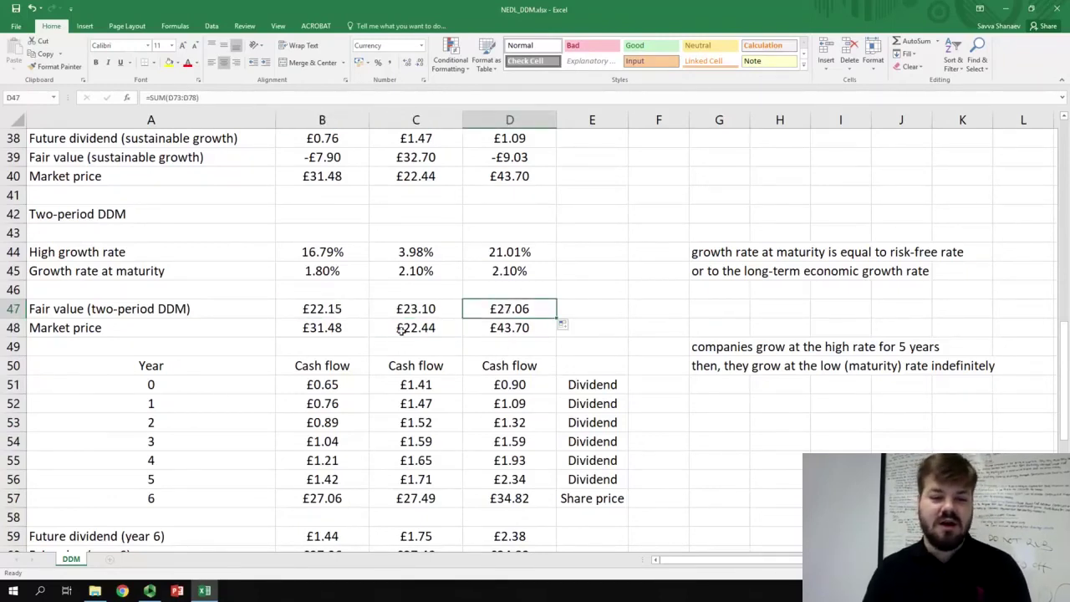
{"action": "left_click", "coordinate": [305, 307]}
{"action": "left_click", "coordinate": [526, 315]}
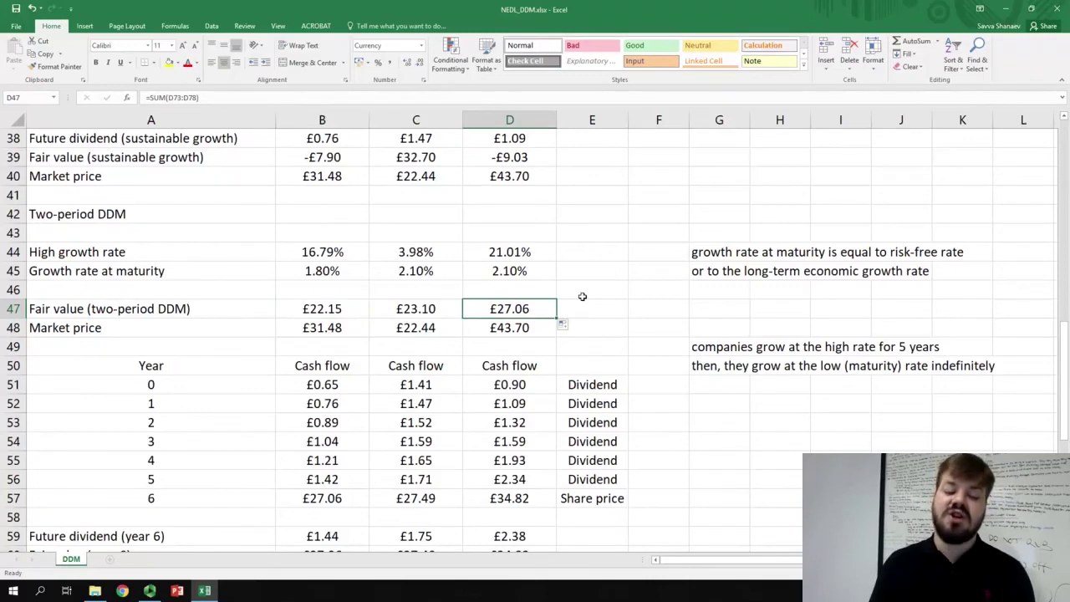
{"action": "left_click", "coordinate": [506, 331]}
{"action": "left_click", "coordinate": [310, 331]}
{"action": "left_click", "coordinate": [510, 310]}
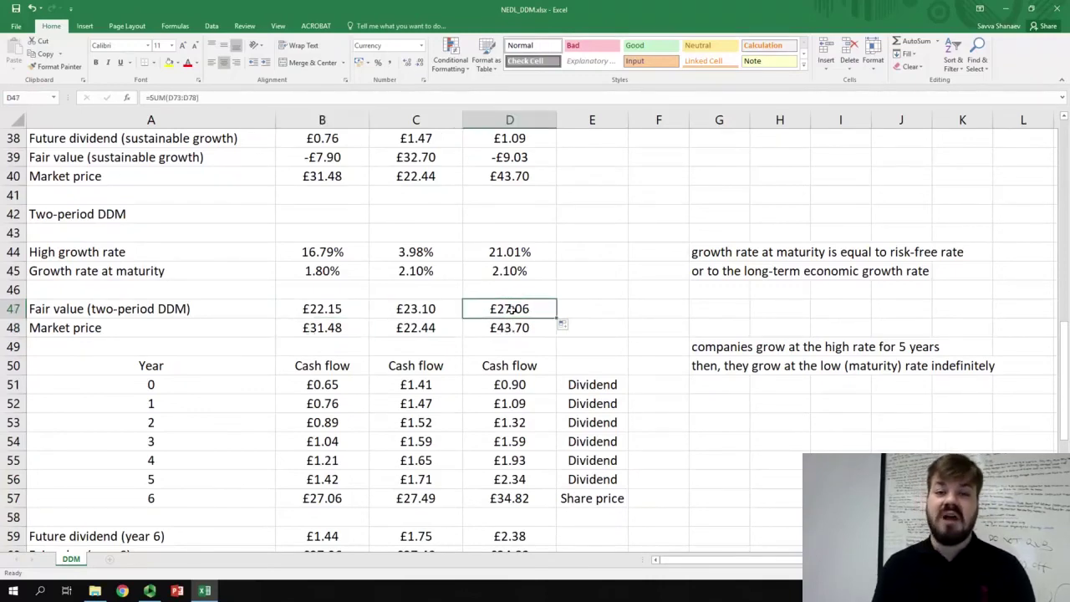